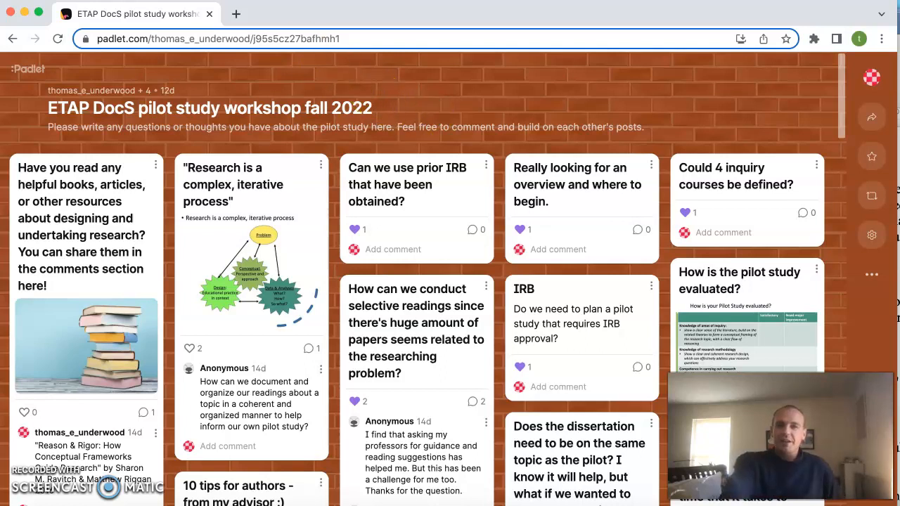
Open the "My bold padlet" board from the dashboard and bring up its title and settings for editing.
left_click(412, 113)
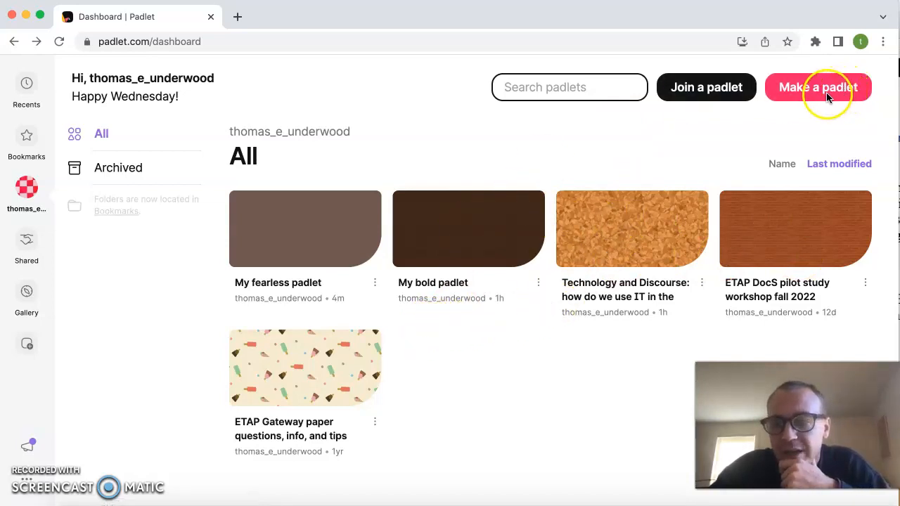
left_click(490, 227)
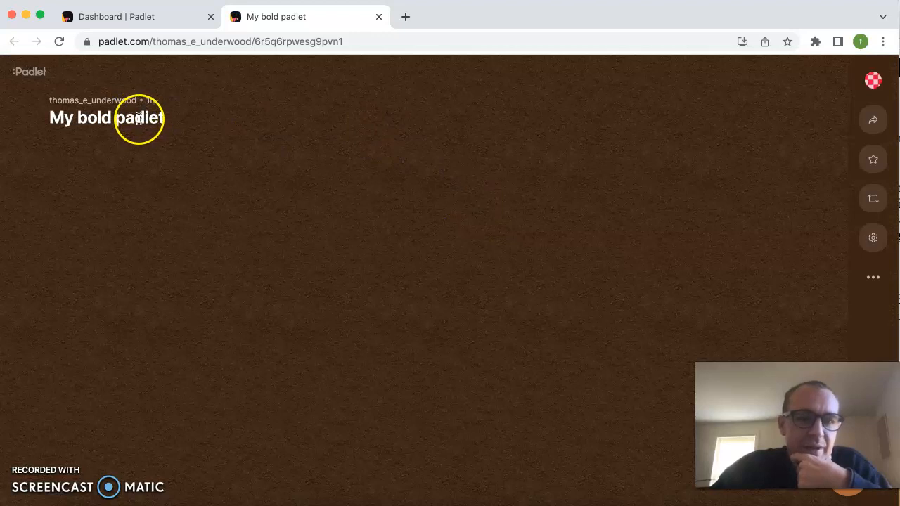
left_click(140, 118)
double_click(139, 118)
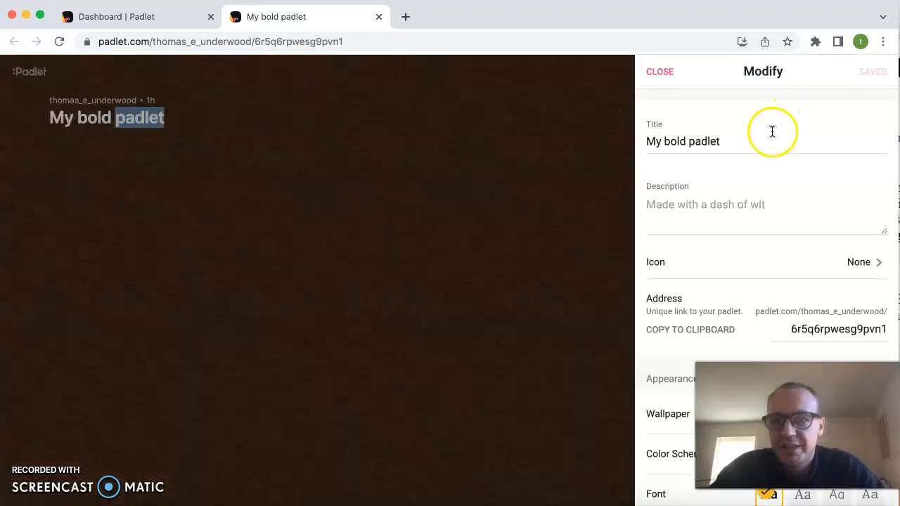
scroll(748, 191, "down", 5)
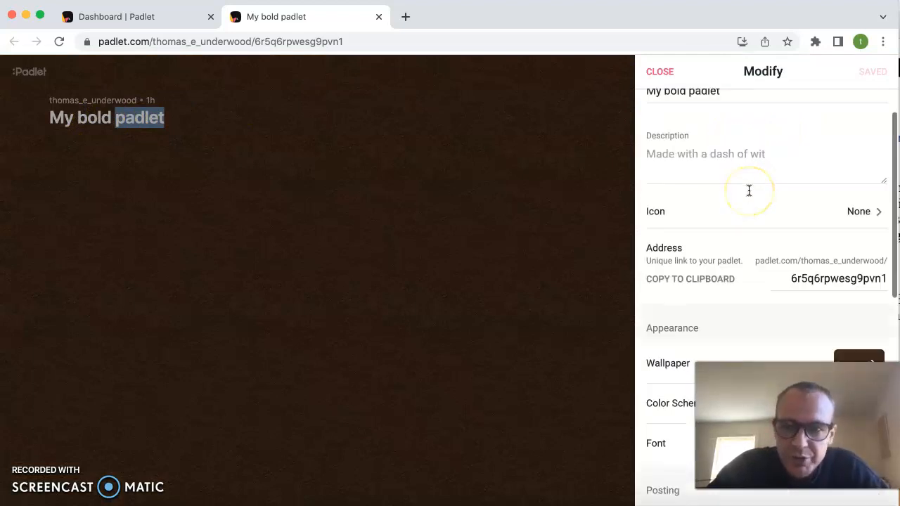
scroll(748, 190, "down", 3)
left_click(659, 175)
scroll(693, 195, "down", 3)
scroll(693, 195, "down", 2)
scroll(693, 195, "up", 10)
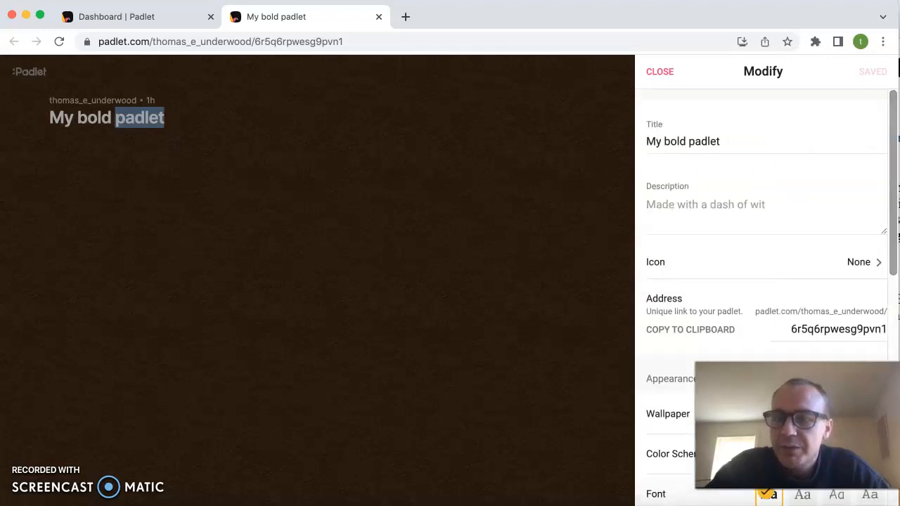
Replace the padlet's title with the "Dissertation Proposal Workshop with" heading, including the presenter's name, copied from the Word document.
key("super+Tab")
left_click(731, 88)
left_click_drag(746, 88, 539, 57)
left_click(491, 137)
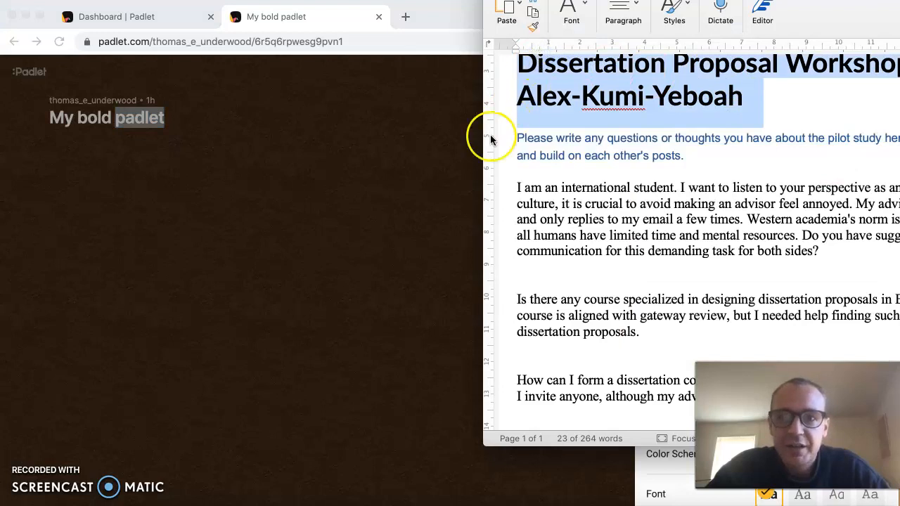
left_click(720, 145)
key("super+a")
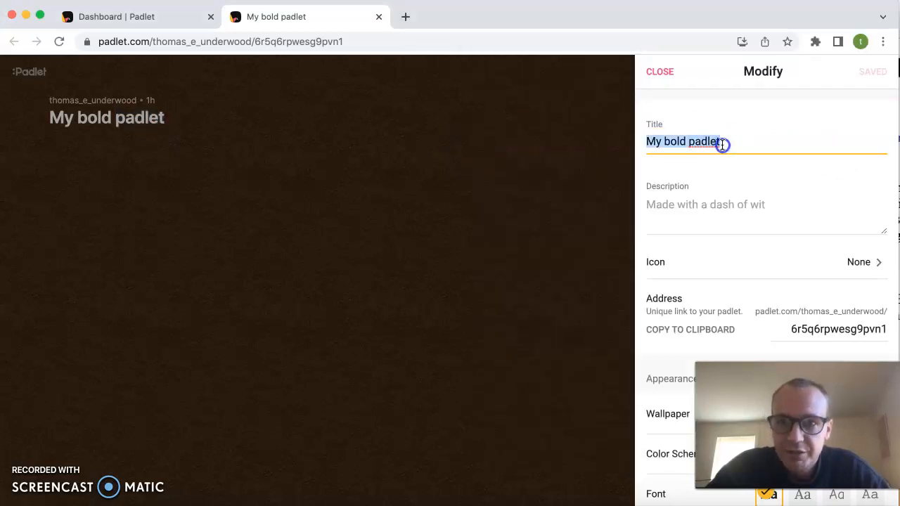
type("Dissertation Proposal Workshop with Alex-Kumi-Yeboah")
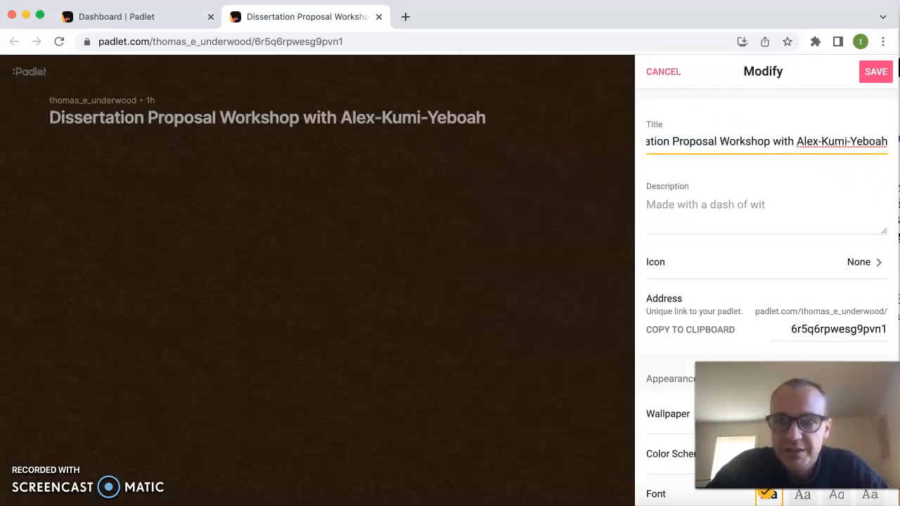
Copy the Word document's blue instructions, from "Please write any questions or thoughts" to "each other's posts.", into the padlet's description.
key("super+Tab")
left_click(681, 154)
left_click_drag(681, 153, 522, 138)
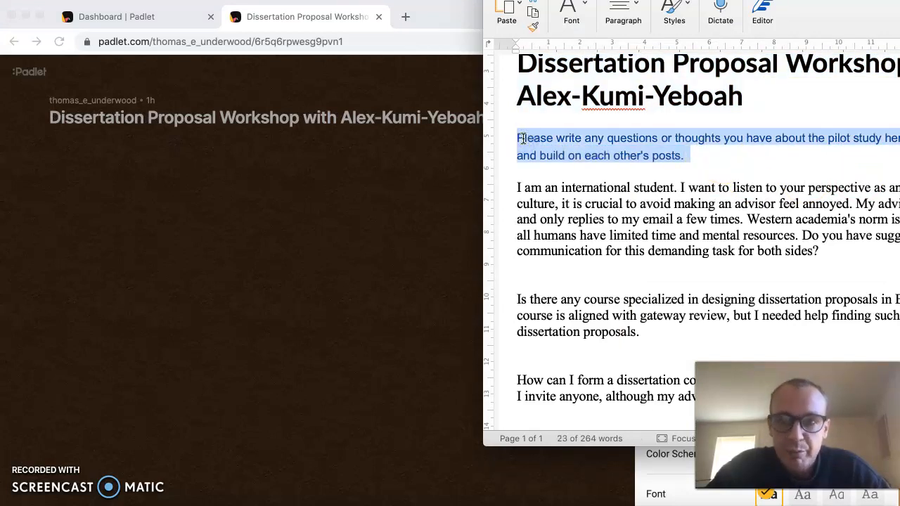
left_click(415, 195)
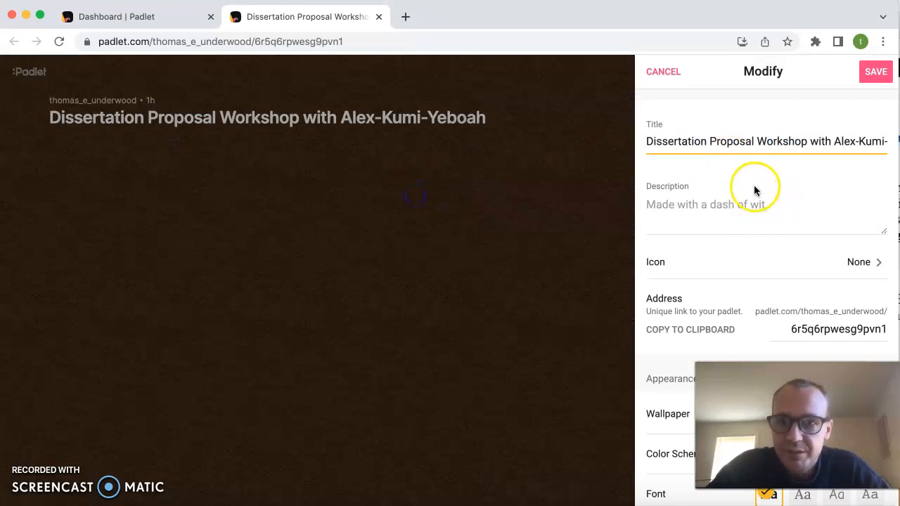
left_click(726, 208)
type("Please write any questions or thoughts you have about the pilot study here. Feel free to comment and build on each other's posts.")
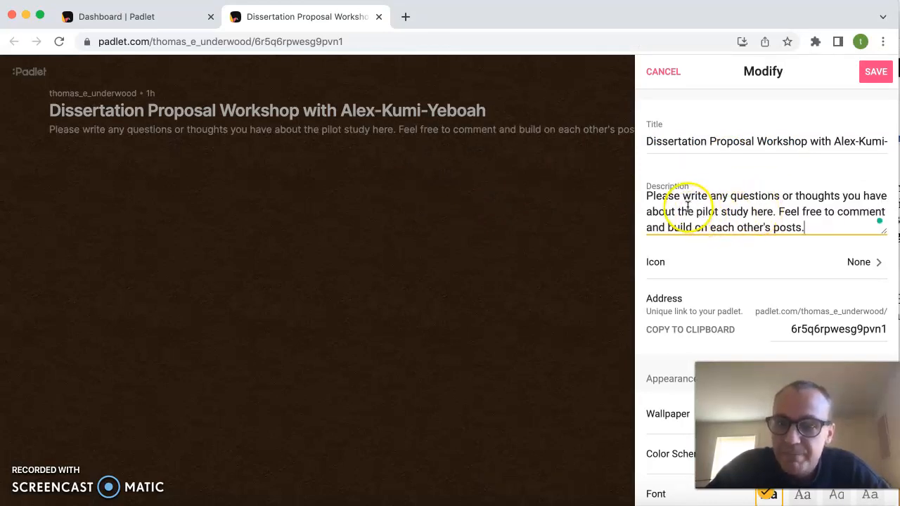
left_click(899, 194)
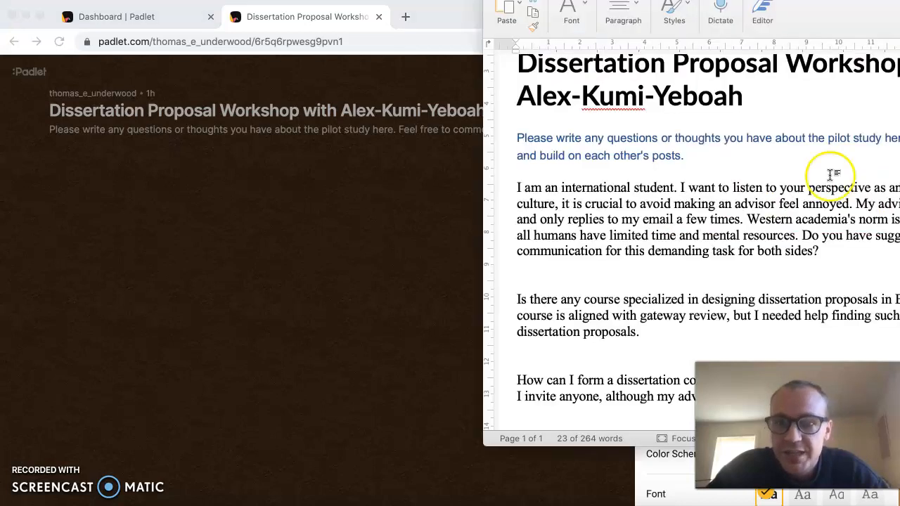
scroll(764, 177, "down", 1)
left_click(733, 223)
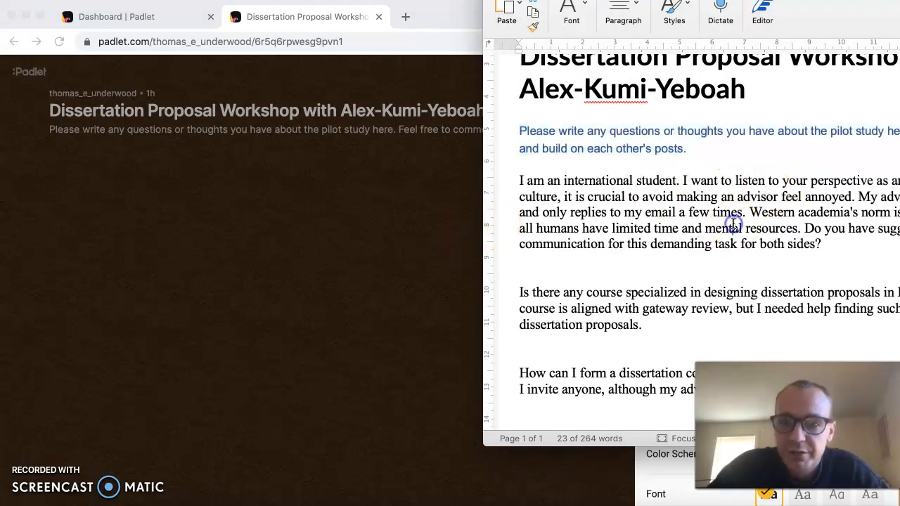
left_click(414, 237)
Change the padlet's wallpaper to the light peach solid color and return to the main settings.
scroll(753, 197, "up", 1)
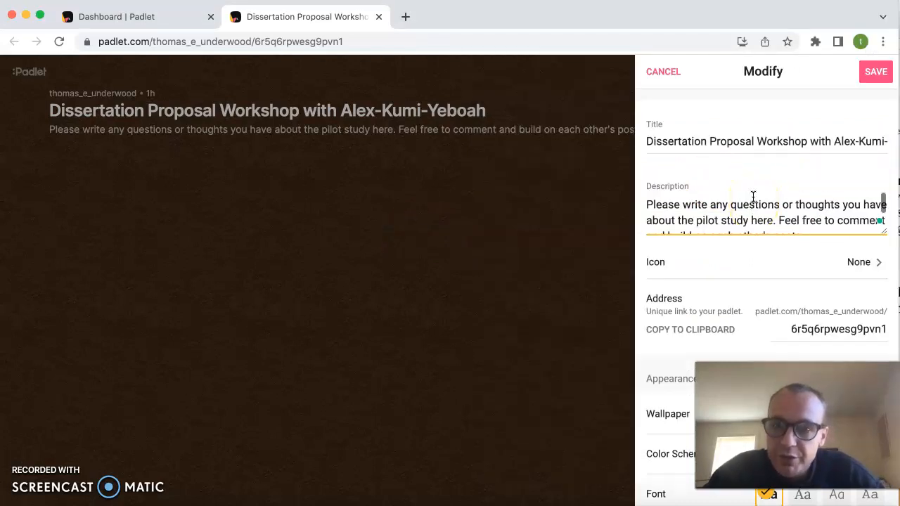
scroll(793, 150, "down", 1)
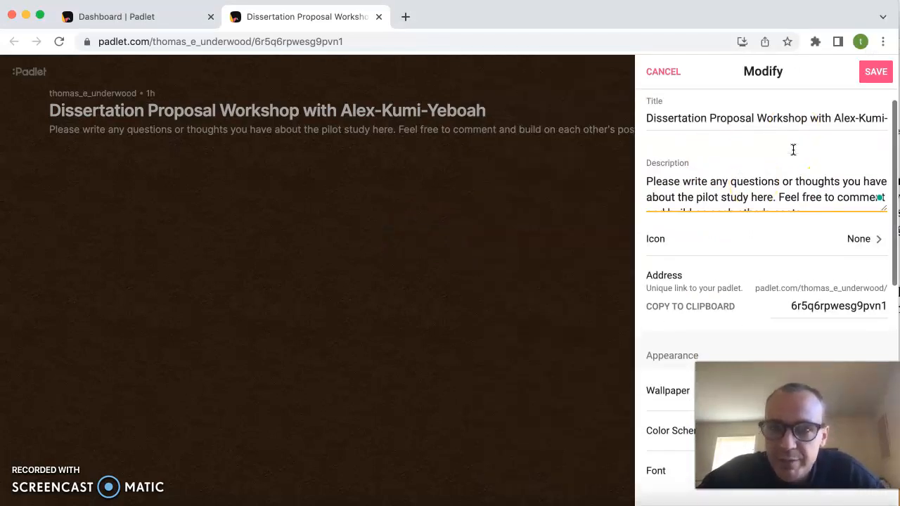
scroll(793, 150, "up", 1)
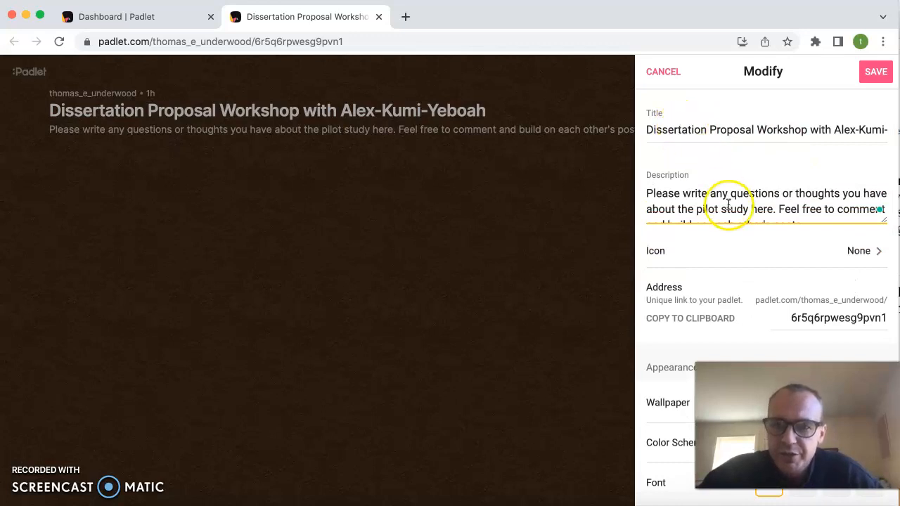
scroll(731, 207, "down", 1)
scroll(778, 258, "down", 3)
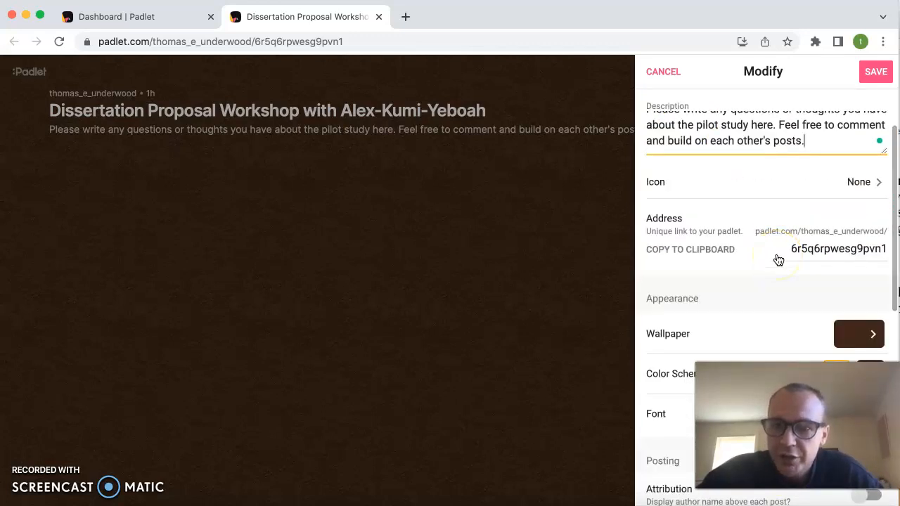
scroll(765, 213, "down", 3)
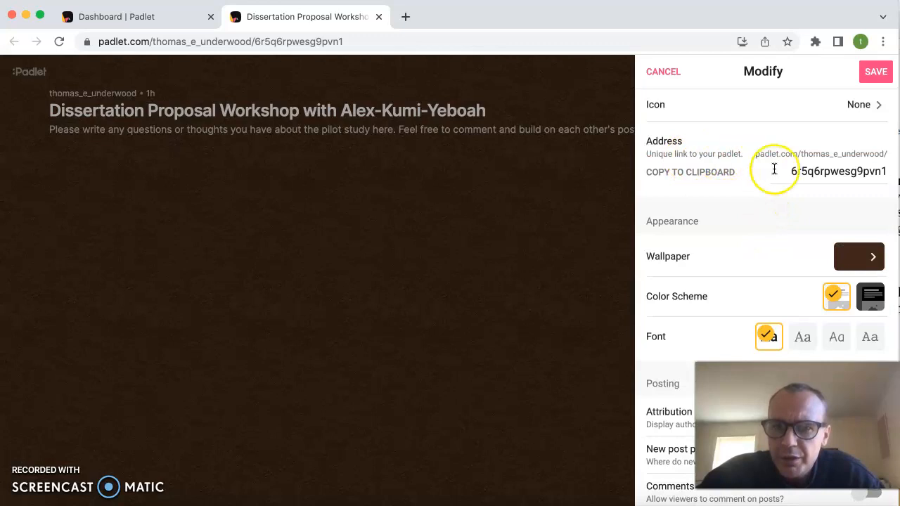
scroll(779, 173, "down", 2)
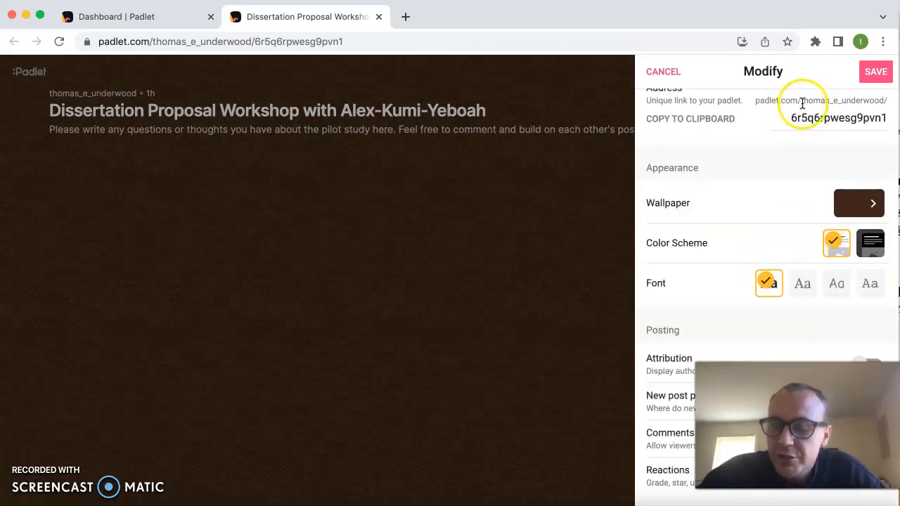
scroll(840, 136, "down", 2)
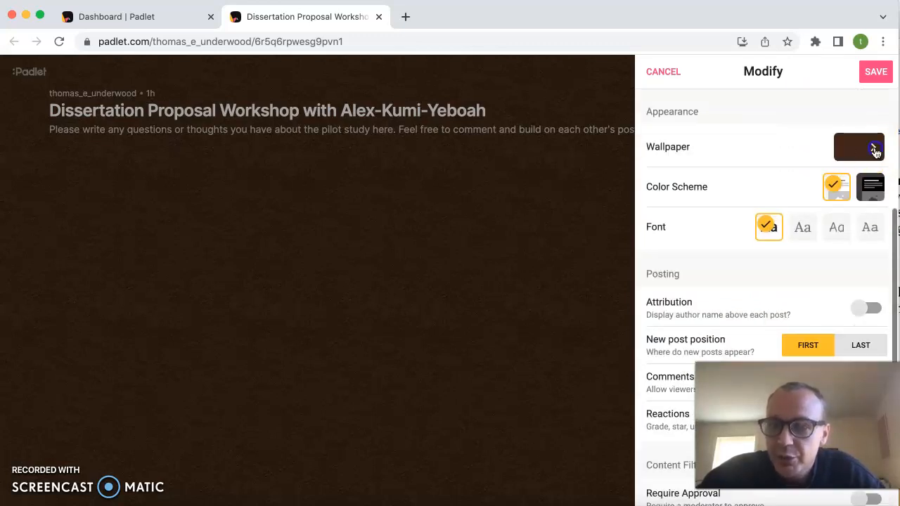
left_click(874, 149)
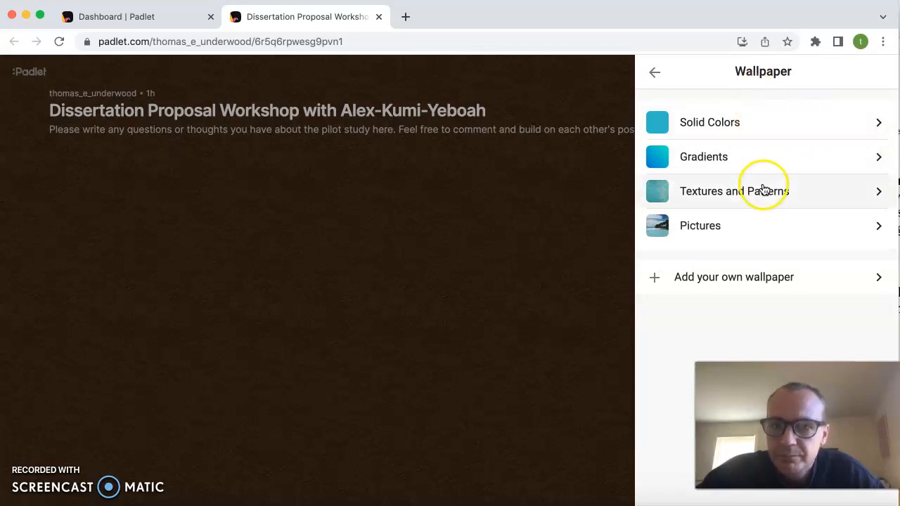
left_click(714, 121)
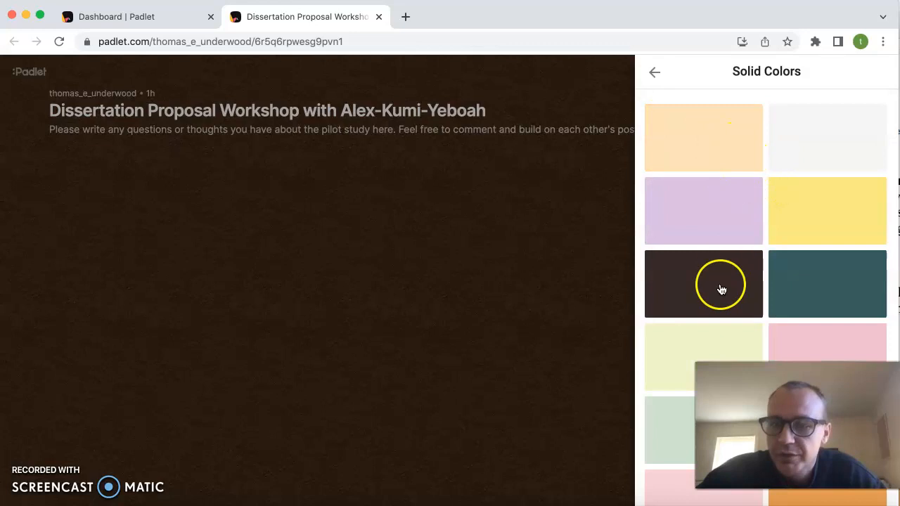
left_click(742, 121)
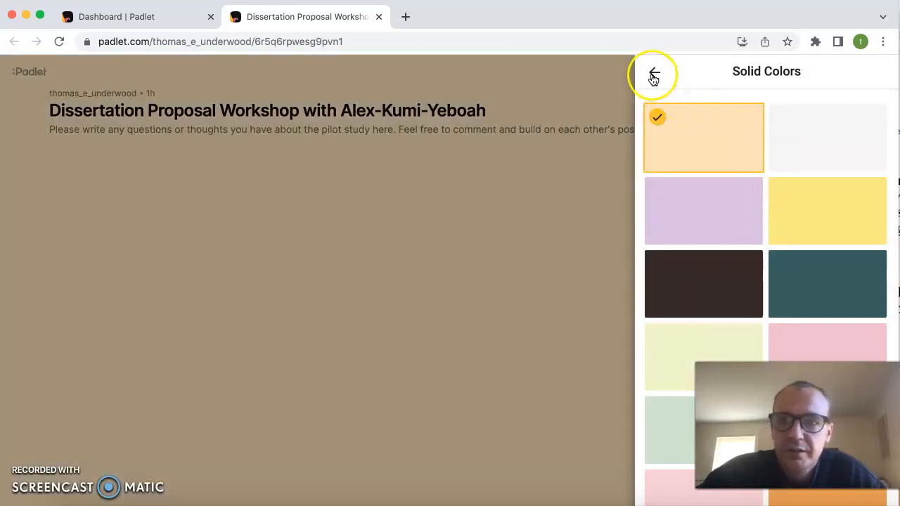
left_click(653, 77)
left_click(653, 75)
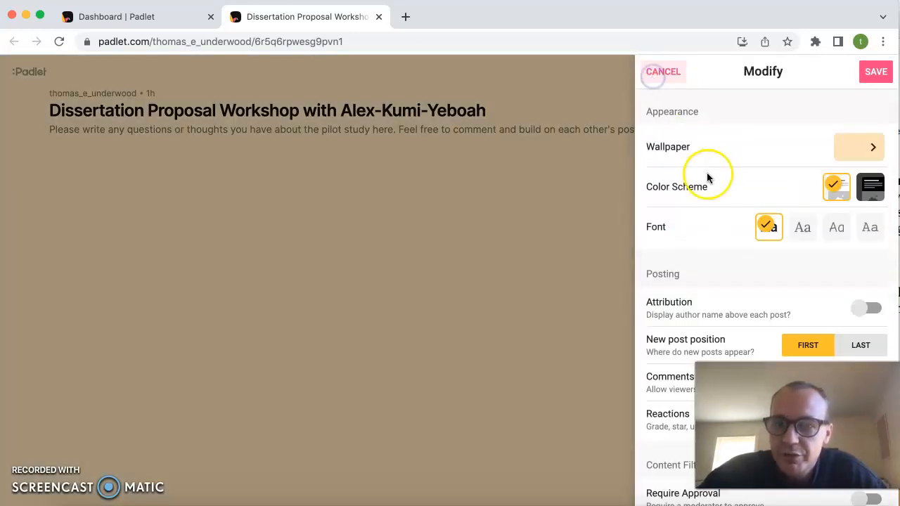
Allow viewers to comment on posts in the padlet's posting settings.
scroll(773, 186, "down", 2)
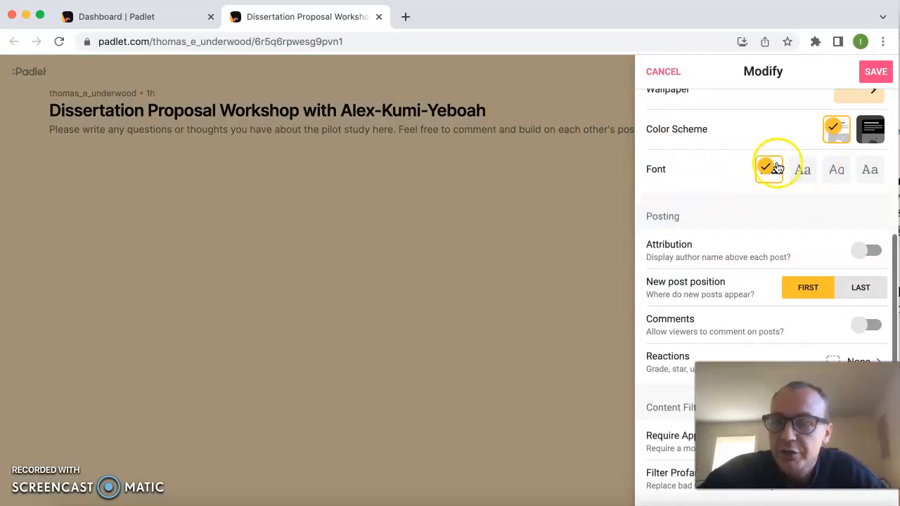
scroll(776, 203, "down", 3)
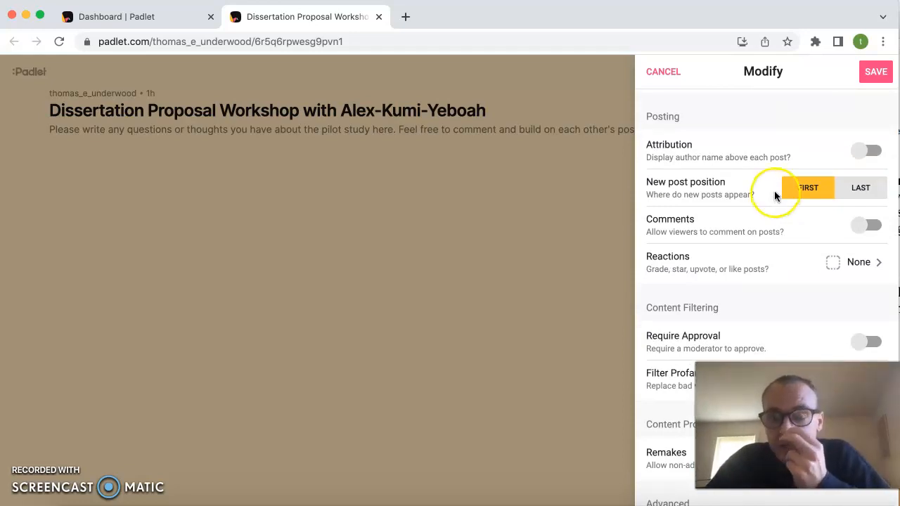
scroll(772, 188, "down", 1)
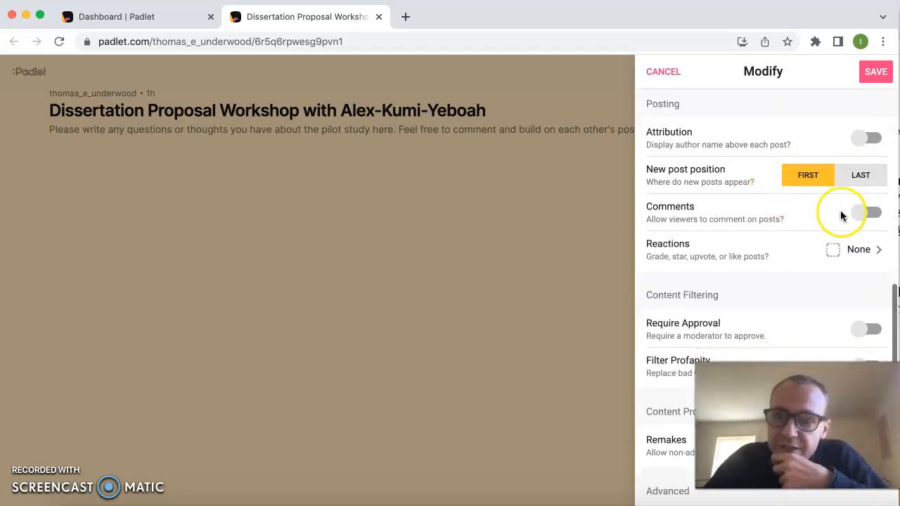
left_click(867, 216)
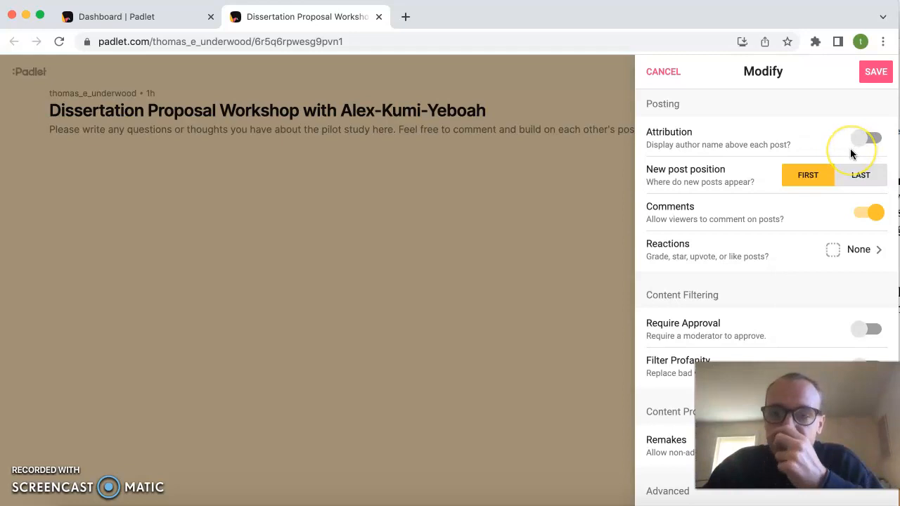
Set the padlet's post reactions to Like and return to the main settings.
scroll(789, 137, "down", 1)
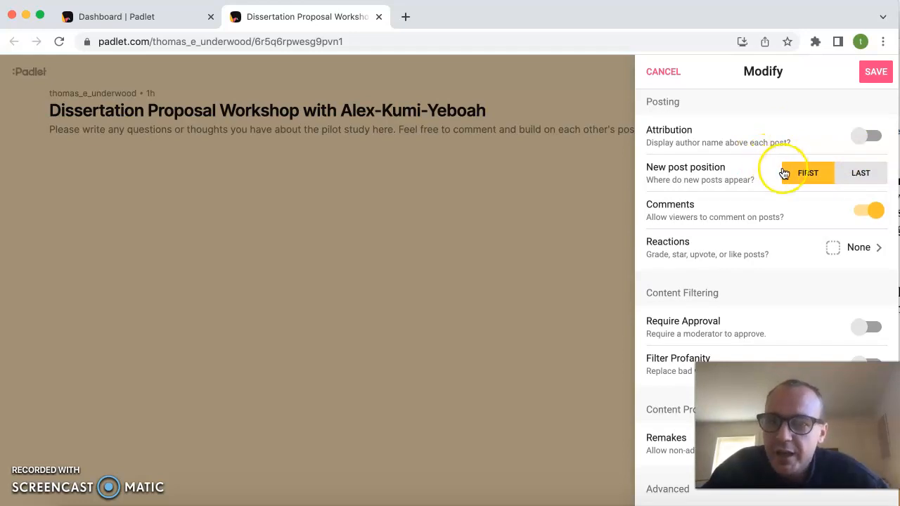
scroll(801, 169, "down", 1)
scroll(815, 166, "down", 3)
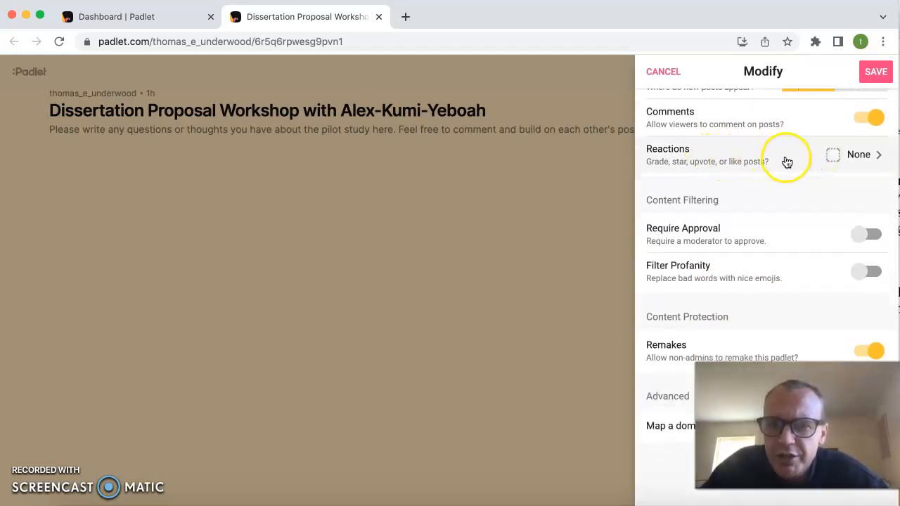
left_click(836, 157)
left_click(878, 158)
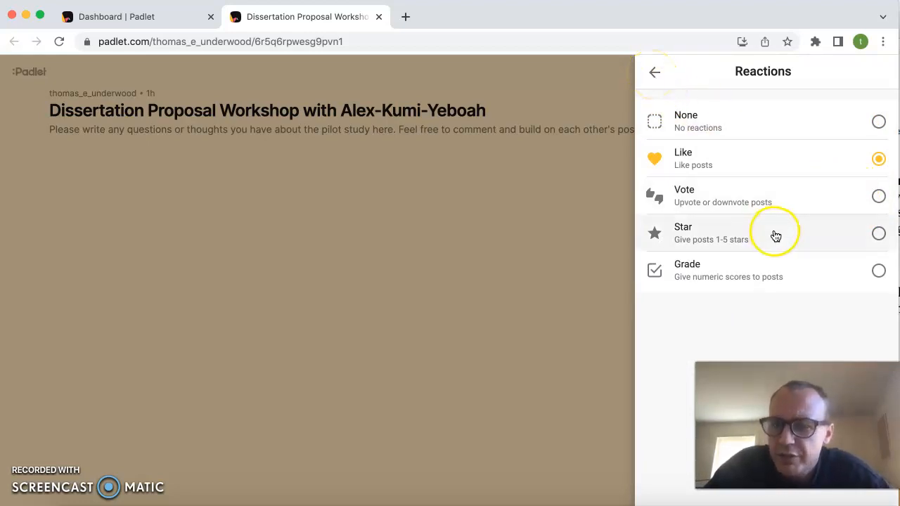
left_click(655, 74)
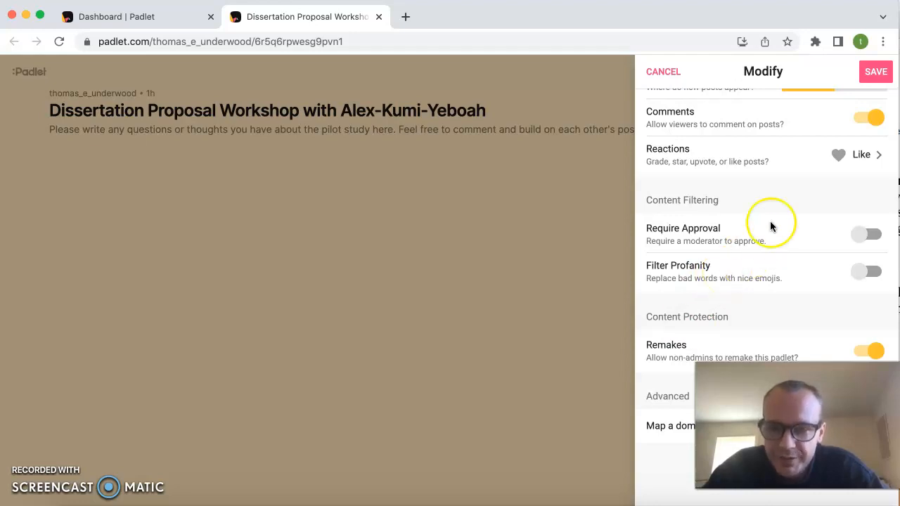
scroll(764, 183, "up", 1)
scroll(764, 183, "down", 1)
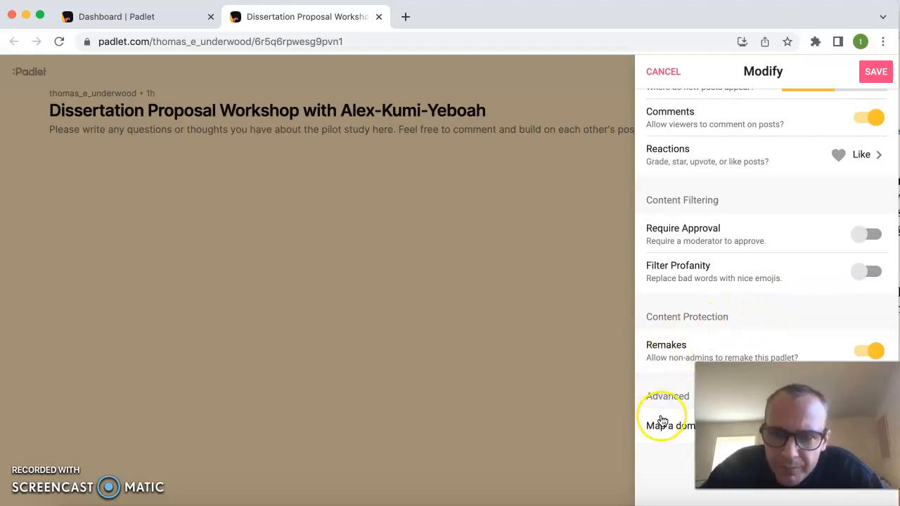
scroll(737, 180, "up", 4)
scroll(738, 181, "up", 3)
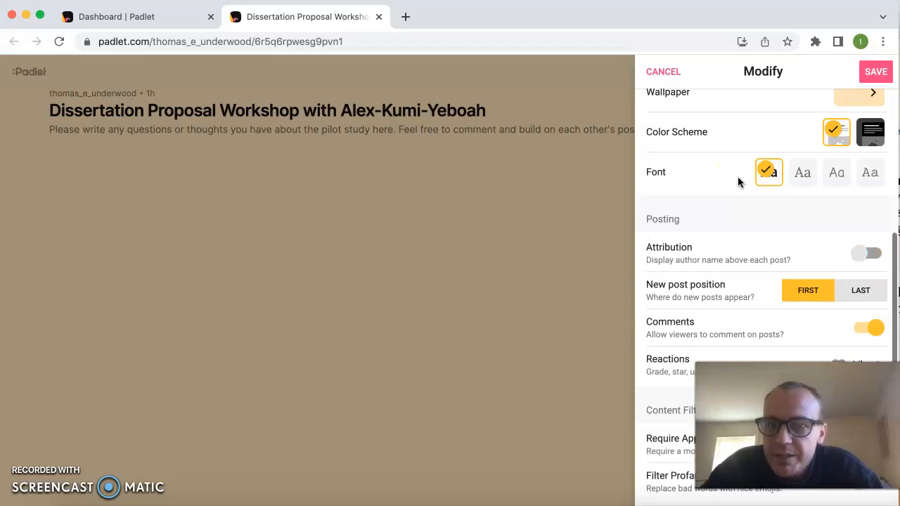
scroll(773, 162, "down", 7)
scroll(809, 145, "up", 1)
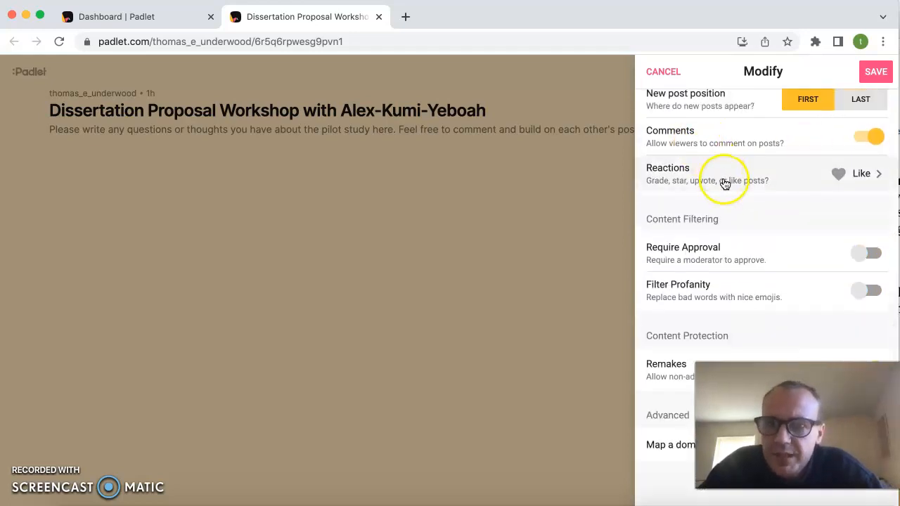
Review the reaction choices and posting options, save the padlet's modified settings and close them.
scroll(752, 180, "down", 1)
left_click(872, 170)
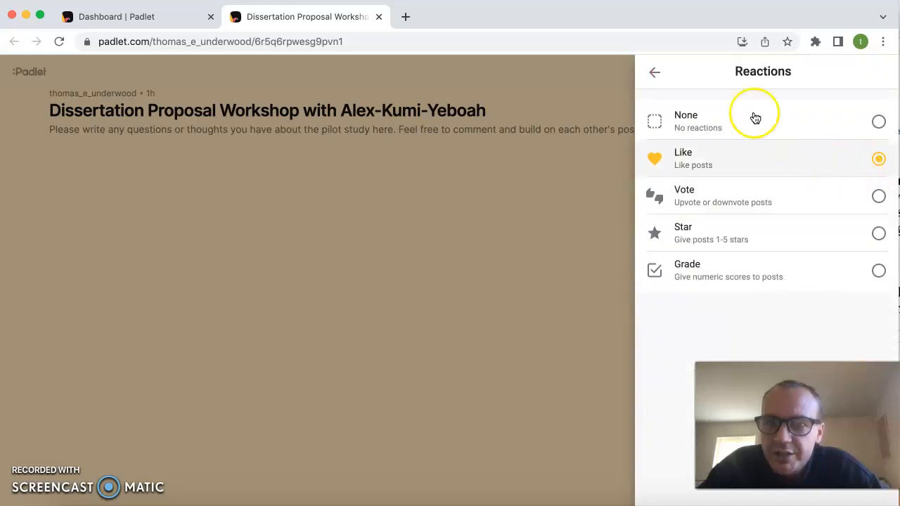
left_click(655, 72)
scroll(717, 165, "up", 2)
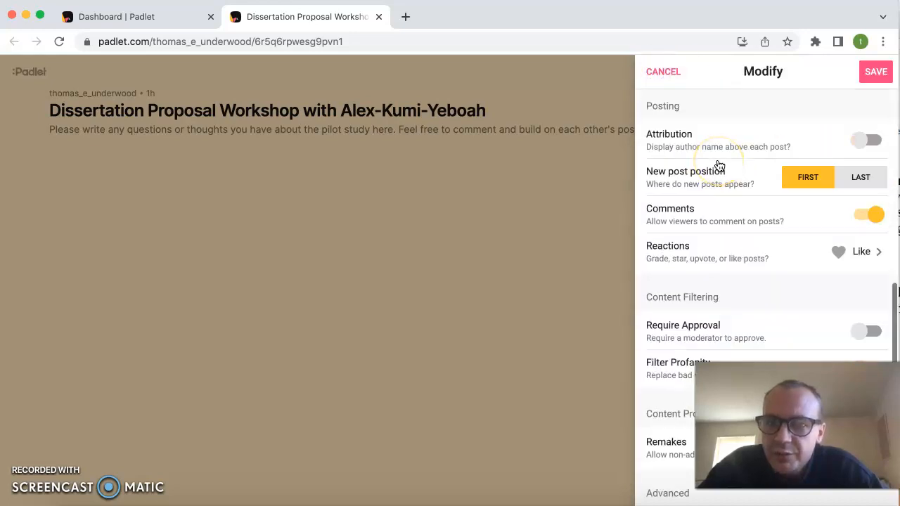
scroll(719, 164, "up", 3)
scroll(719, 165, "down", 3)
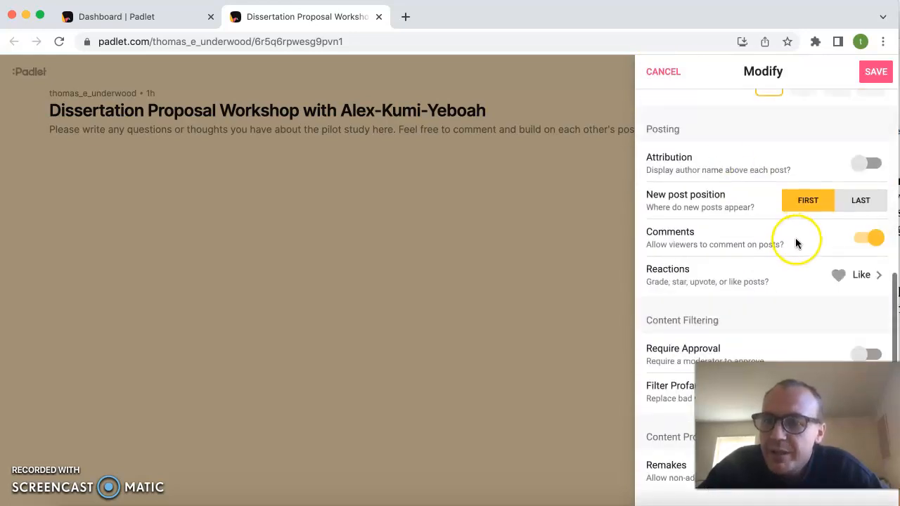
scroll(795, 239, "up", 10)
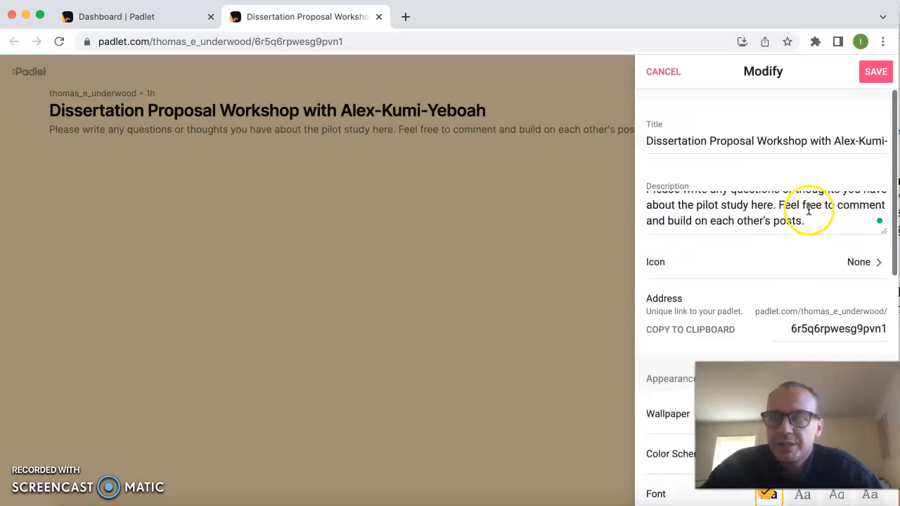
left_click(871, 73)
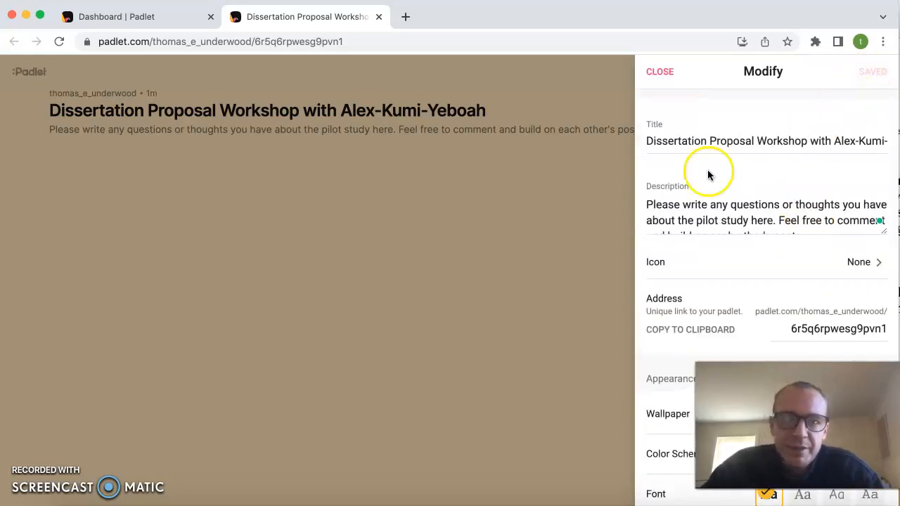
left_click(499, 225)
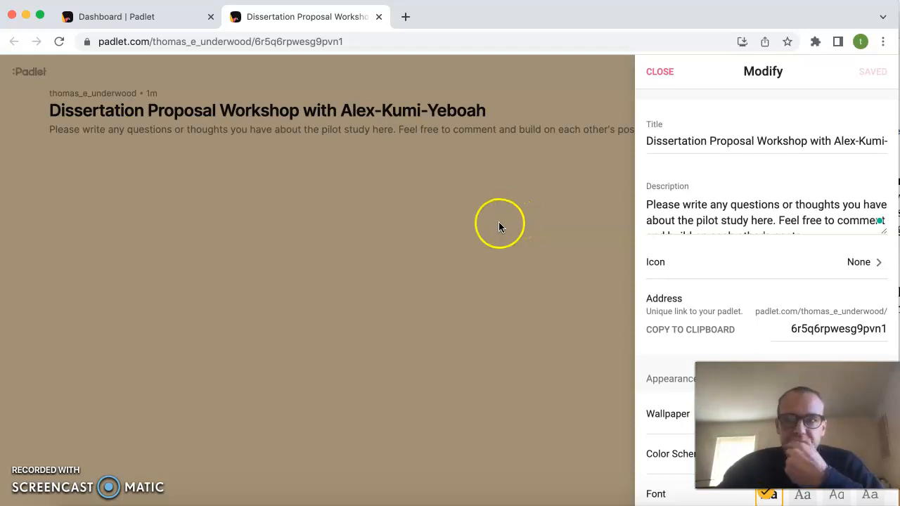
left_click(658, 229)
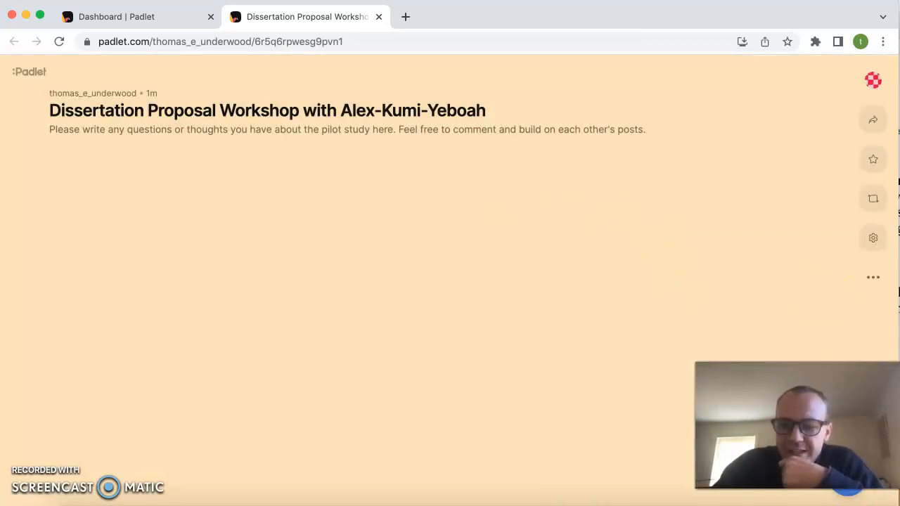
Publish a post with the Word document's paragraph from "I am an international student." to "task for both sides?" as its subject.
left_click(848, 494)
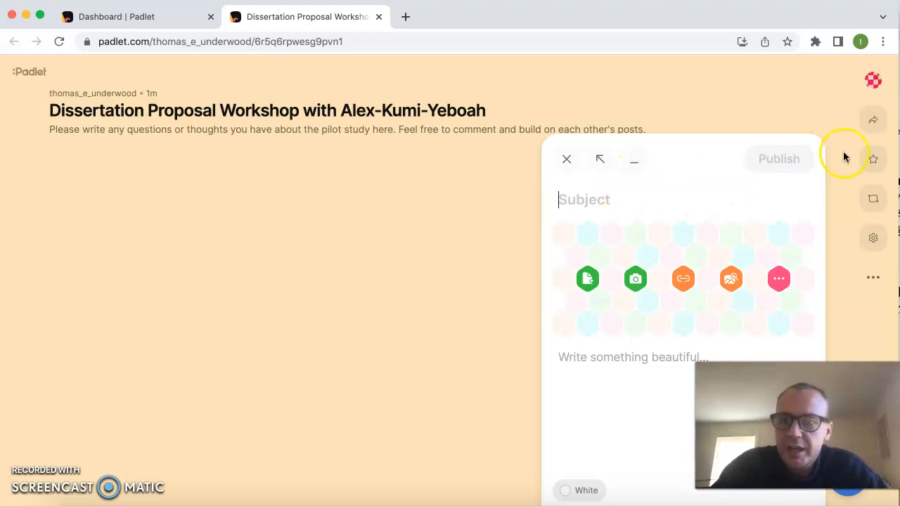
left_click(898, 197)
left_click_drag(832, 247, 514, 178)
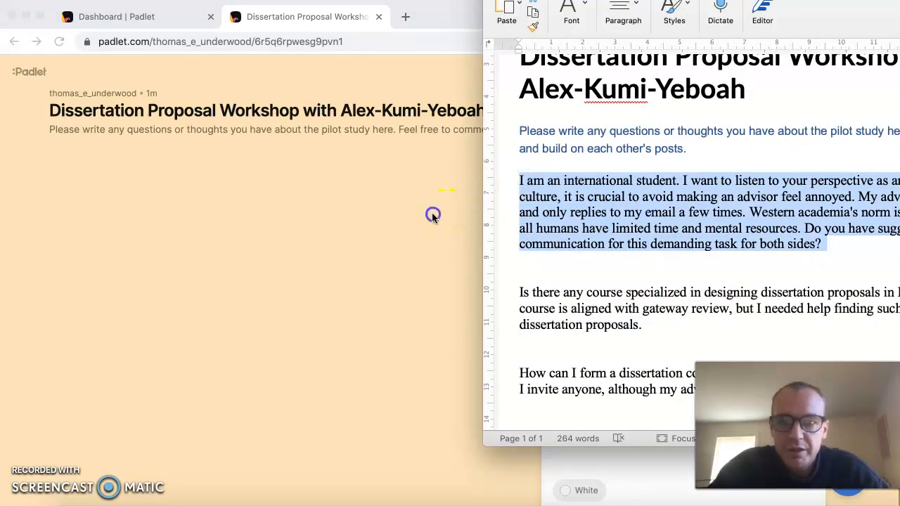
left_click(432, 216)
left_click(622, 204)
type("I am an international student. I want to listen to your perspective as an advisor. In my original culture, it is crucial to avoid making an advisor feel annoyed. My advisor looks very busy and only replies to my email a few times. Western academia's norm is more supportive, but all humans have limited time and mental resources. Do you have suggestions for better communication for this demanding task for both sides?")
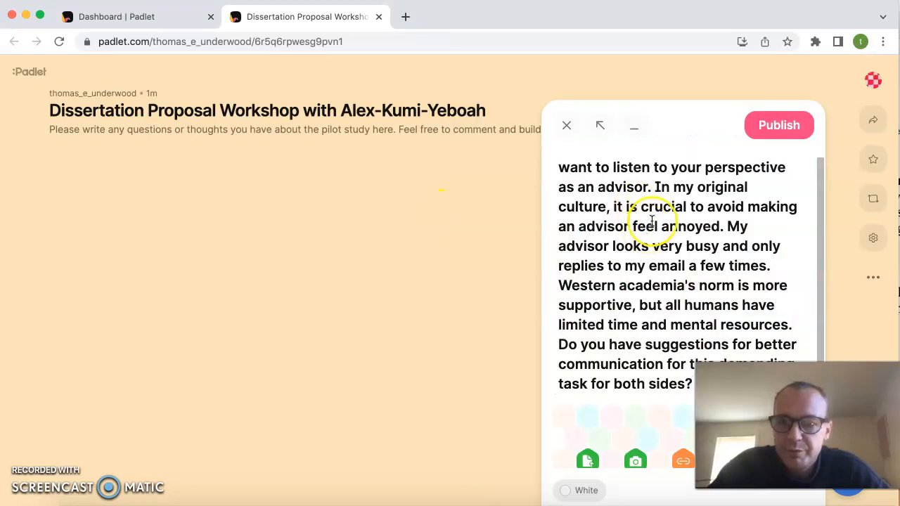
scroll(700, 258, "down", 3)
scroll(701, 259, "up", 3)
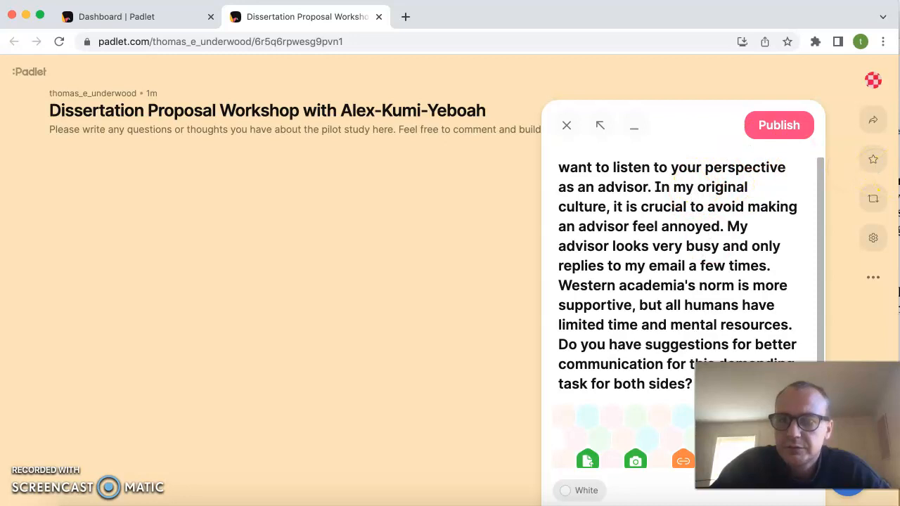
left_click(789, 131)
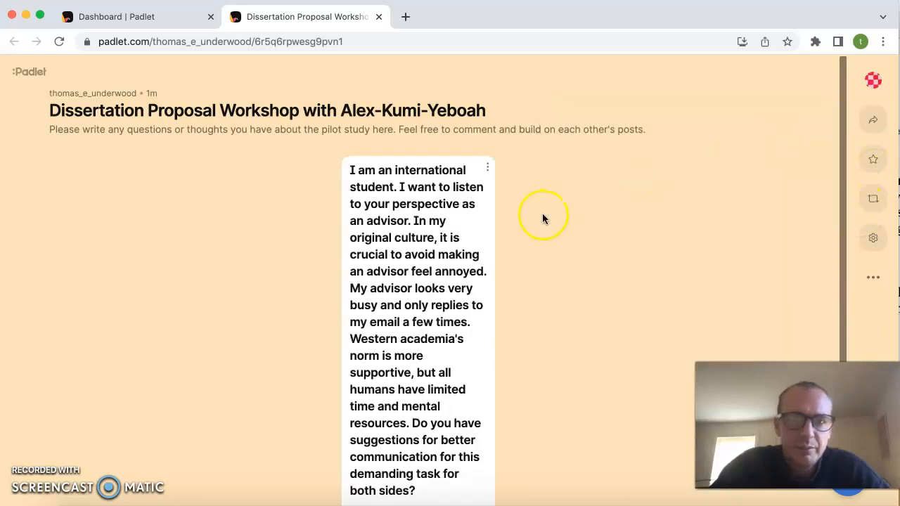
Publish a post with the Word paragraph from "Is there any course specialized" to "for dissertation proposals." as its subject.
left_click(899, 213)
scroll(763, 252, "down", 1)
left_click_drag(657, 304, 520, 266)
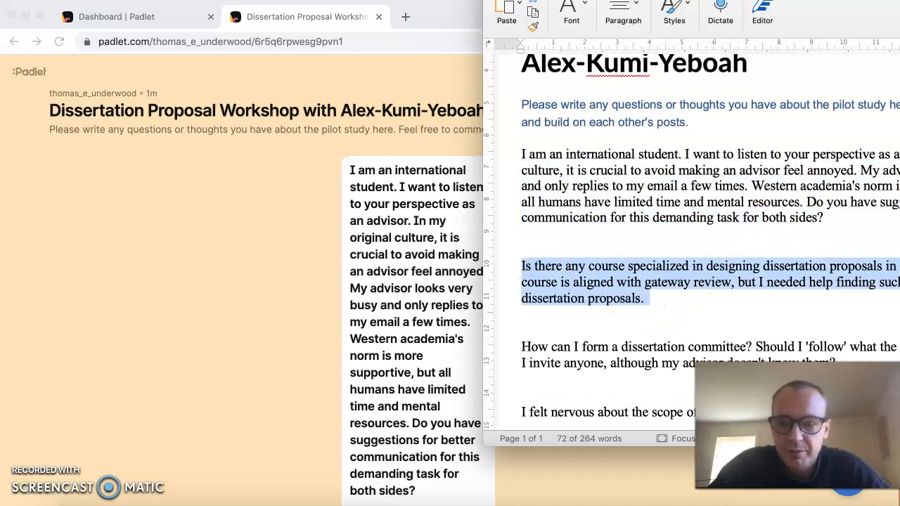
left_click(848, 494)
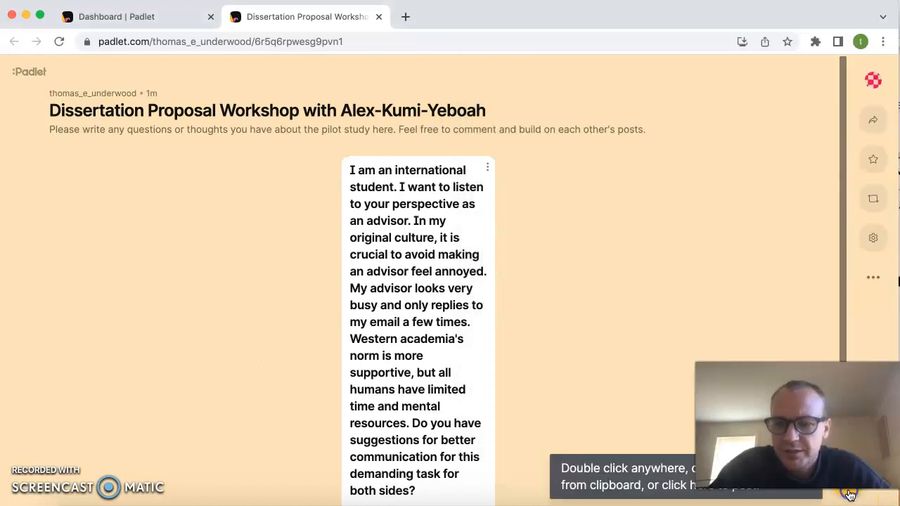
left_click(849, 494)
left_click(614, 203)
type("Is there any course specialized in designing dissertation proposals in ETAP? I heard one core course is aligned with gateway review, but I needed help finding such a course for dissertation proposals.")
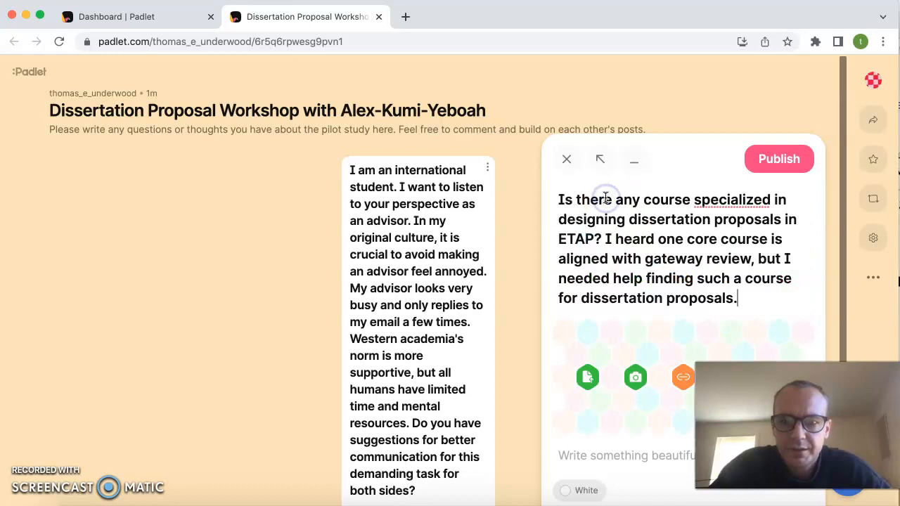
left_click(766, 168)
Publish a post with the Word paragraph from "How can I form a dissertation committee?" to "doesn't know them?" as its subject.
key("super+Tab")
scroll(745, 260, "down", 4)
left_click_drag(852, 263, 523, 247)
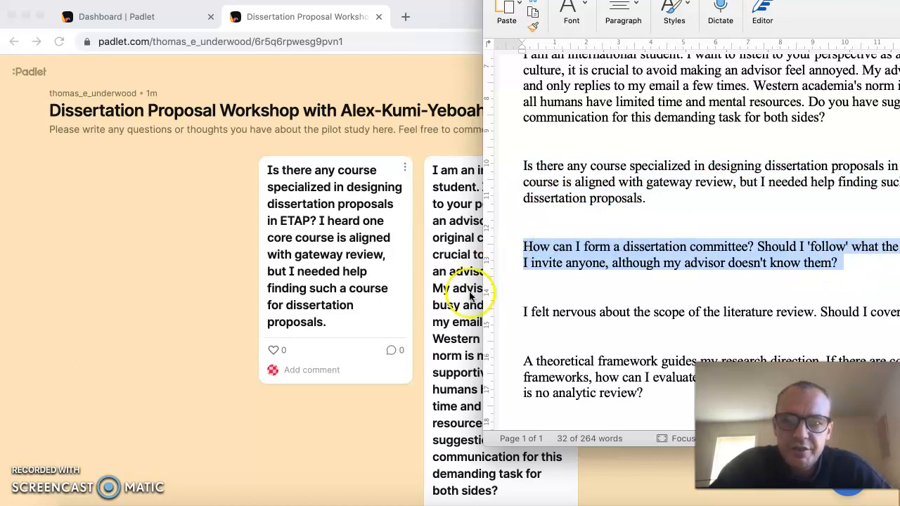
left_click(401, 440)
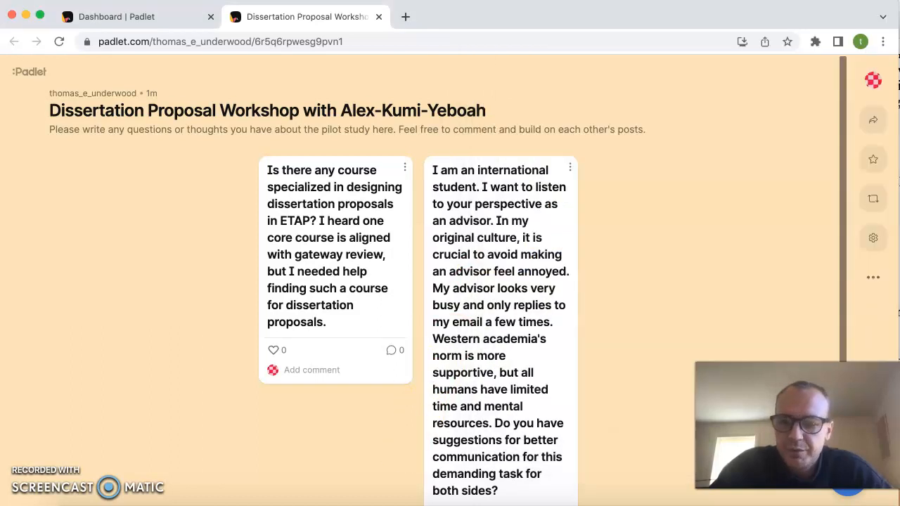
left_click(849, 497)
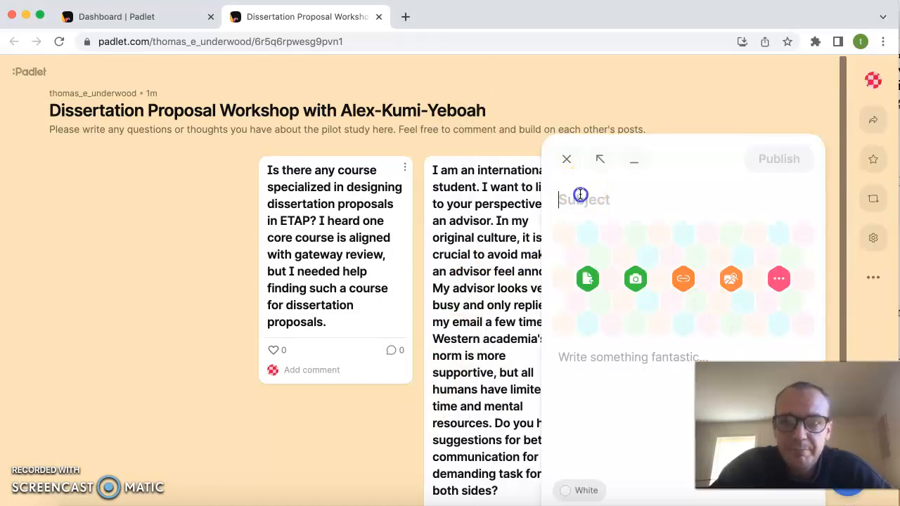
type("How can I form a dissertation committee? Should I 'follow' what the advisor suggests, or can I invite anyone, although my advisor doesn't know them?")
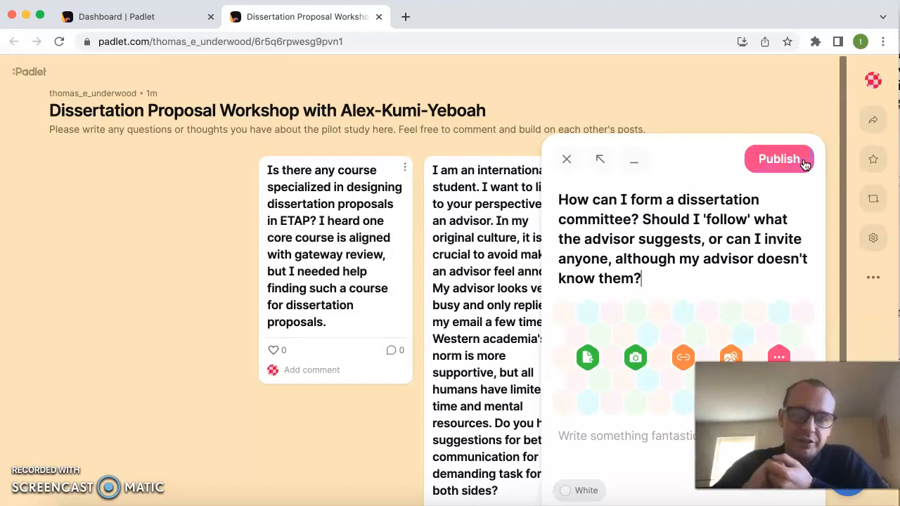
left_click(804, 164)
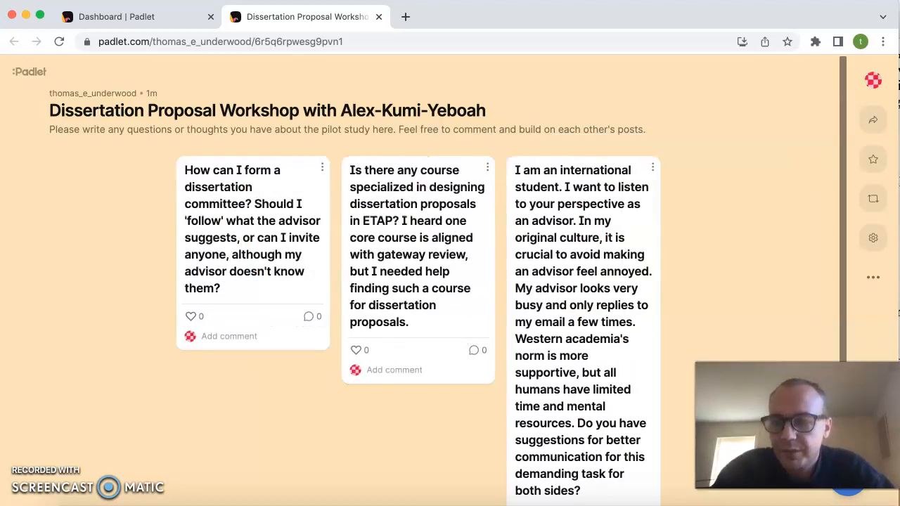
Publish a post with the Word text "I felt nervous about the scope of the literature review. Should I cover all related literature?" as its subject.
left_click(898, 246)
scroll(878, 253, "down", 1)
left_click_drag(523, 278, 899, 281)
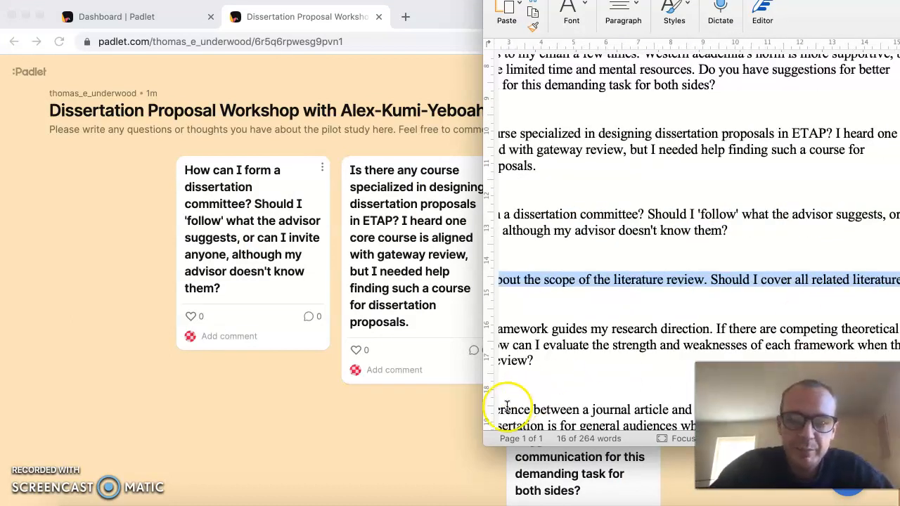
left_click(447, 424)
left_click(849, 497)
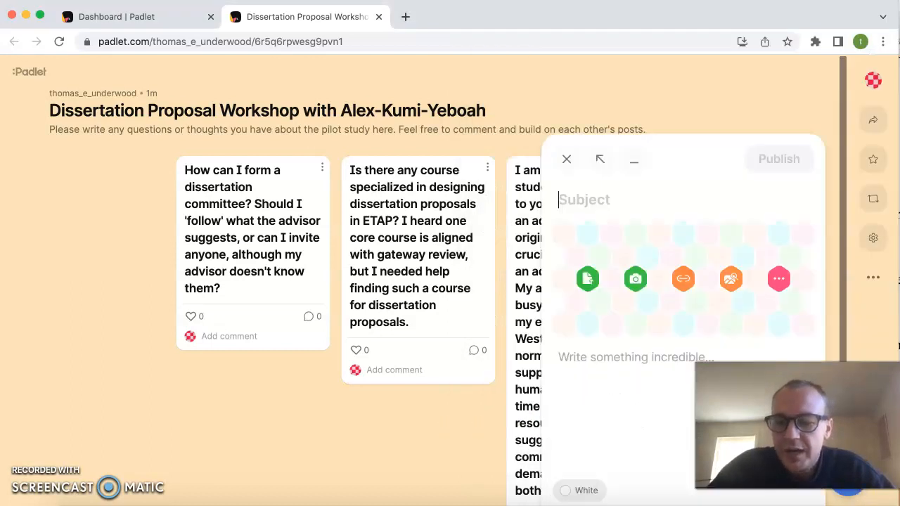
type("I felt nervous about the scope of the literature review. Should I cover all related literature?")
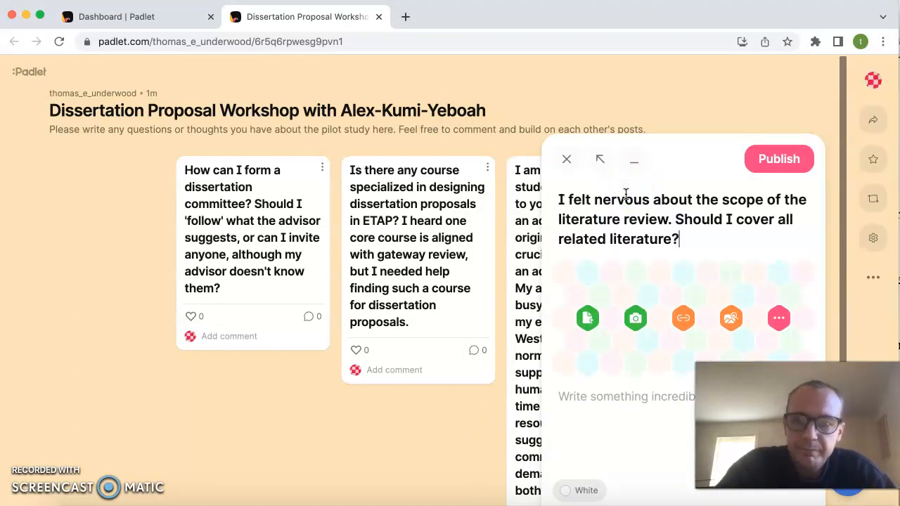
left_click(766, 165)
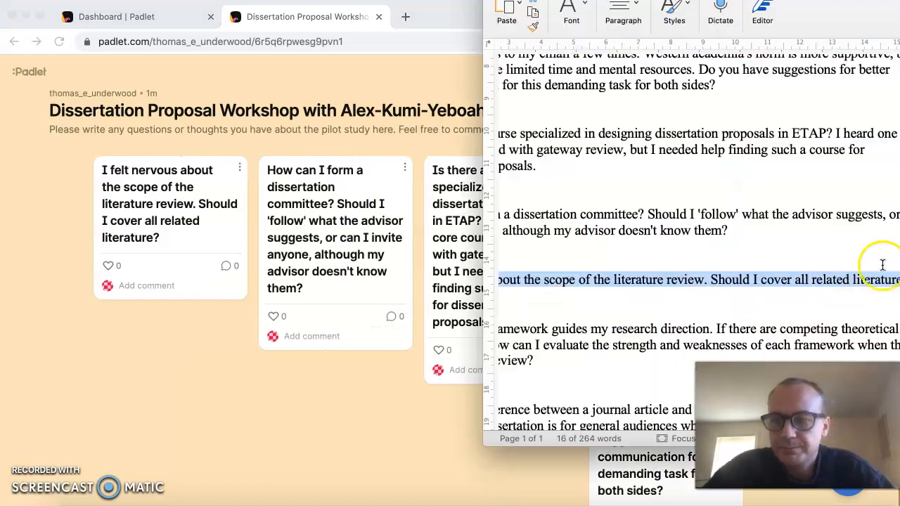
Publish a post with the Word paragraph from "A theoretical framework guides my research direction." to "no analytic review?" as its subject.
key("super+Tab")
scroll(821, 279, "down", 2)
scroll(821, 279, "left", 3)
scroll(821, 279, "left", 3)
scroll(821, 279, "down", 1)
left_click_drag(649, 269, 521, 226)
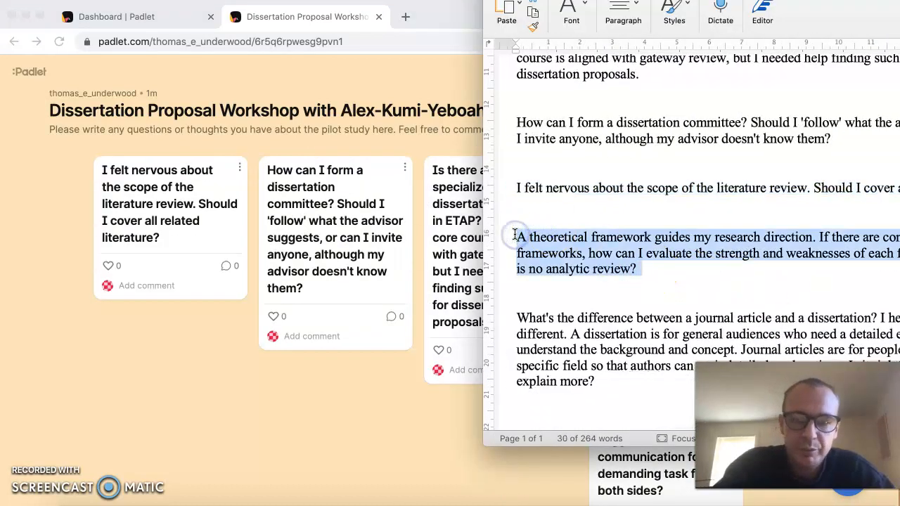
left_click(403, 416)
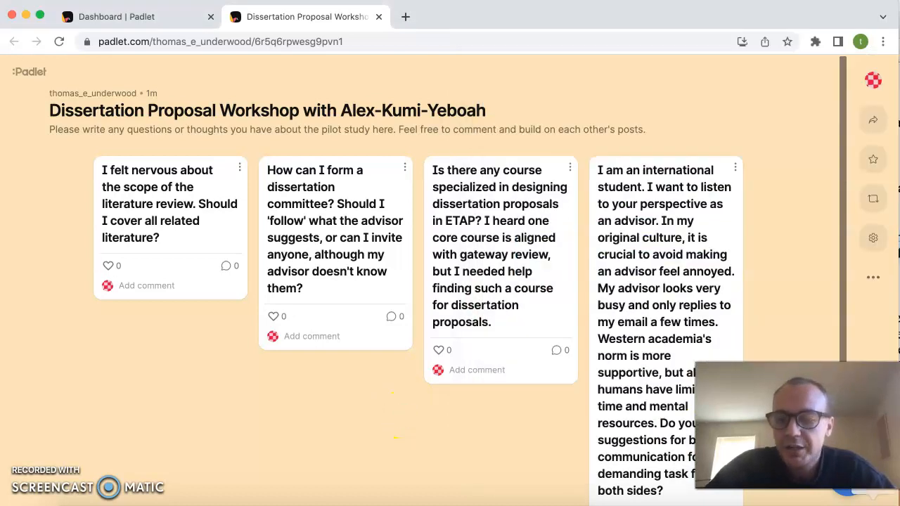
left_click(847, 485)
left_click(620, 199)
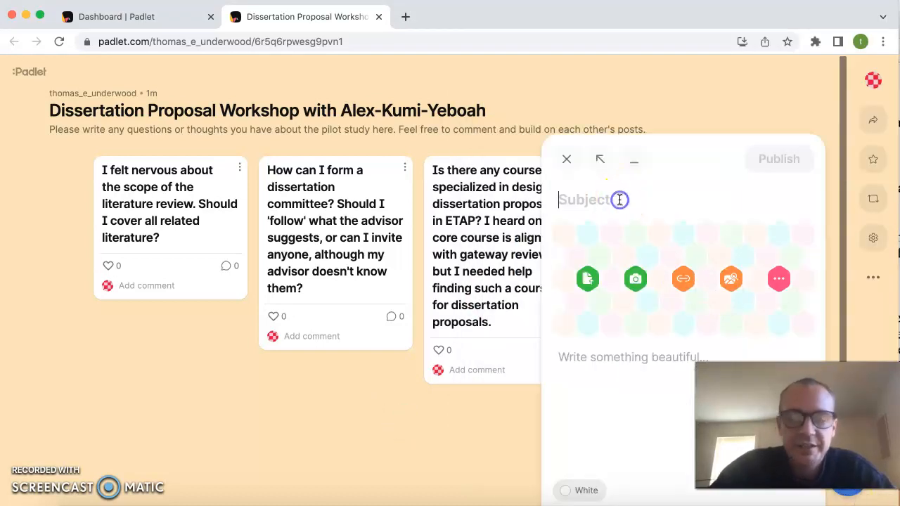
type("A theoretical framework guides my research direction. If there are competing theoretical frameworks, how can I evaluate the strength and weaknesses of each framework when there is no analytic review?")
left_click(799, 163)
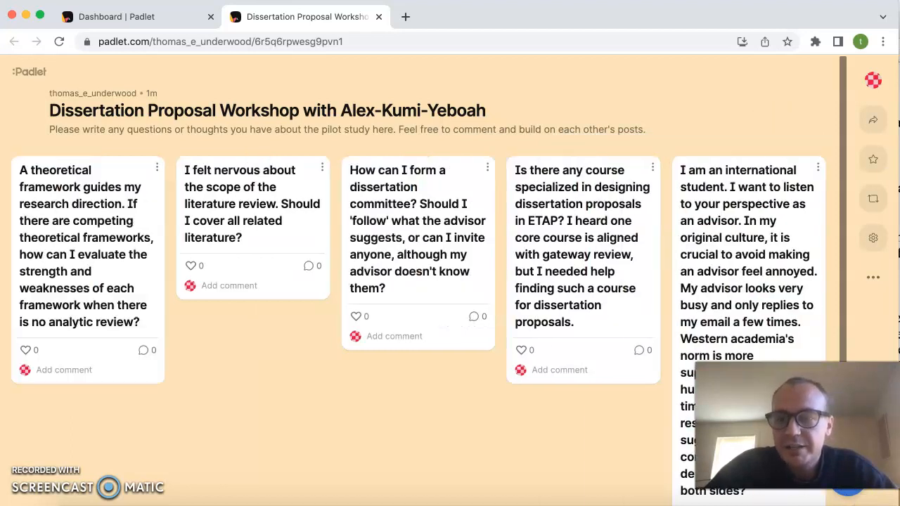
Publish a post with the Word document's last paragraph, "What's the difference between a journal article and a dissertation?" to "explain more?", as its subject.
key("super+Tab")
scroll(801, 253, "down", 4)
left_click_drag(601, 288, 518, 210)
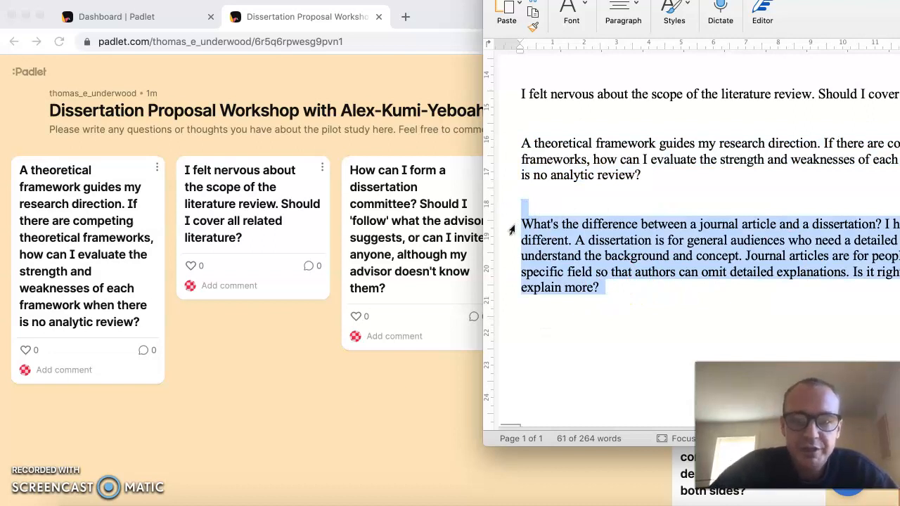
left_click(367, 431)
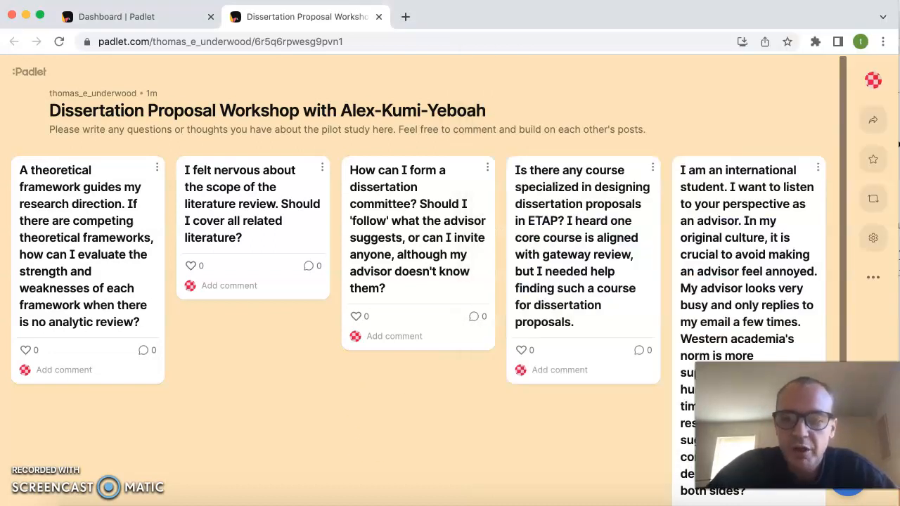
left_click(852, 494)
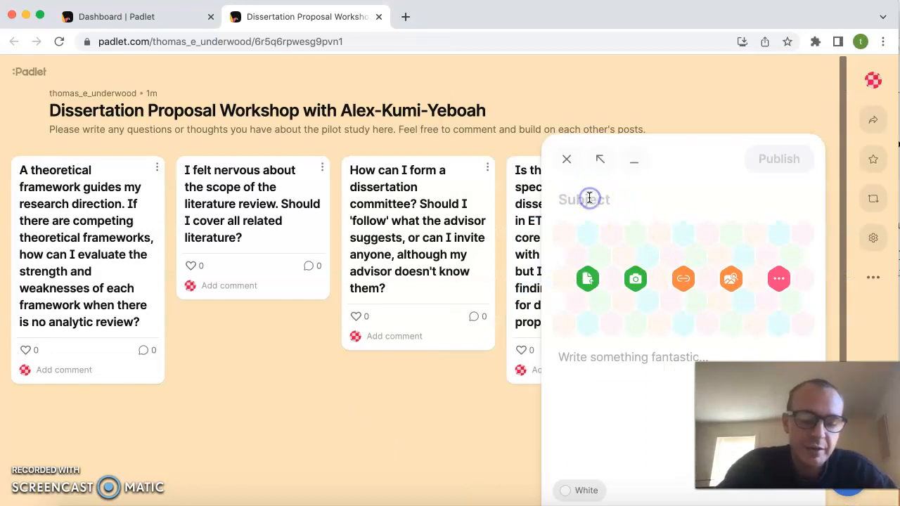
key("super+v")
left_click(792, 131)
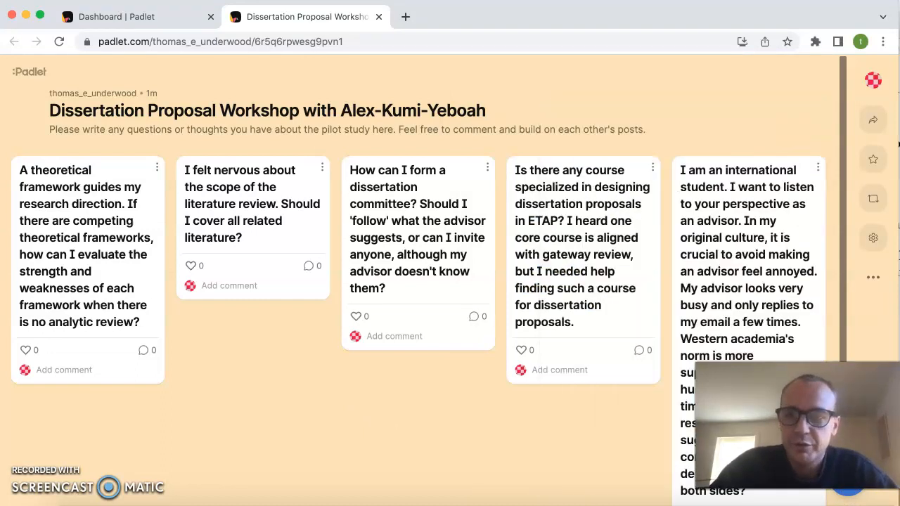
key("super+Tab")
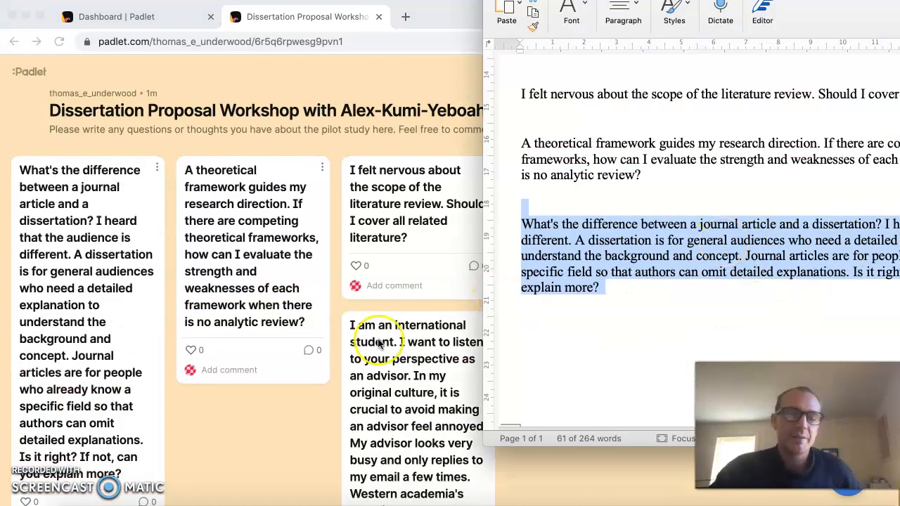
left_click(284, 413)
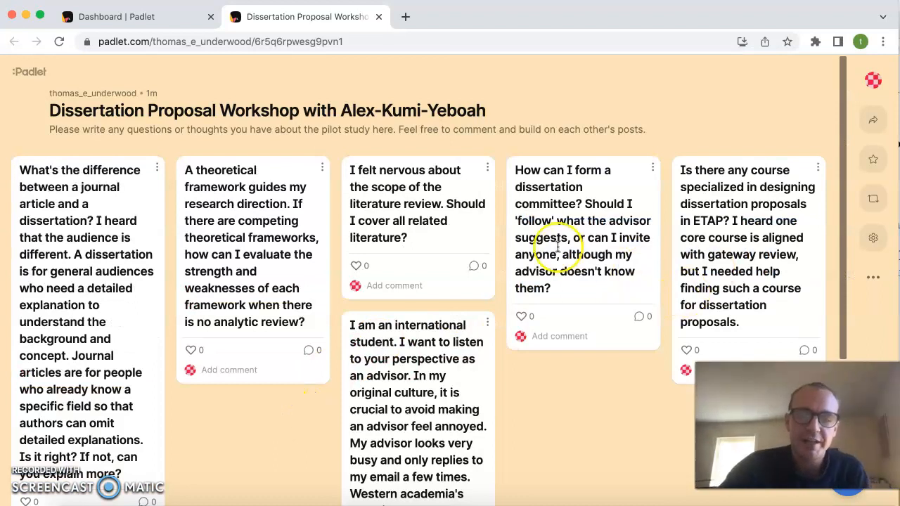
scroll(548, 253, "down", 1)
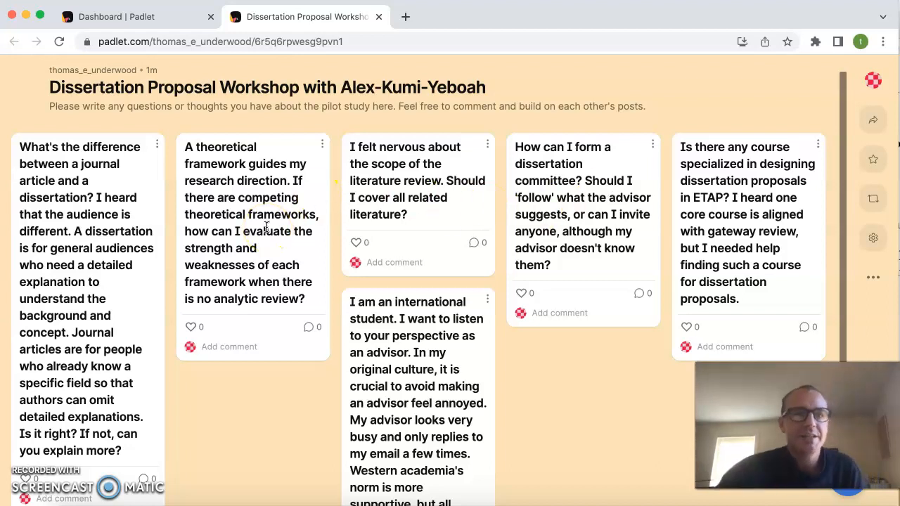
Copy the board's unique link to the clipboard from the padlet's Modify settings, and close the settings.
double_click(136, 89)
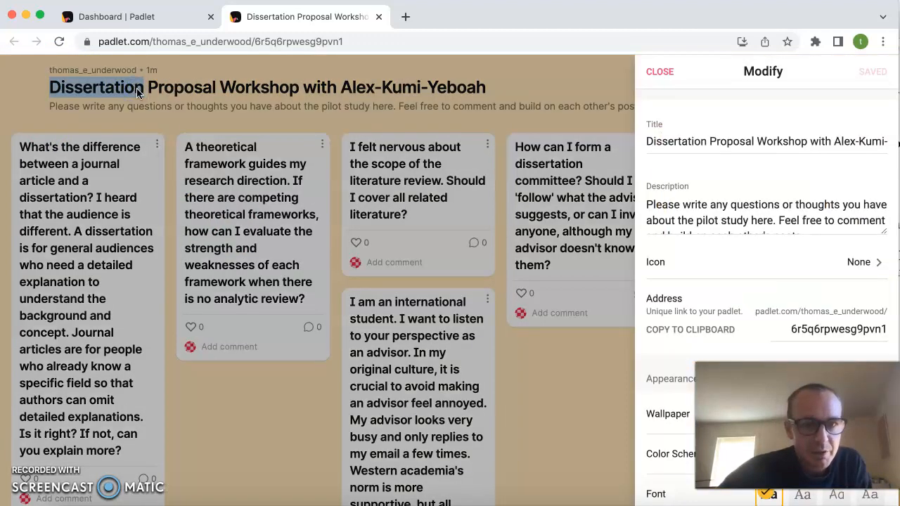
scroll(715, 205, "down", 2)
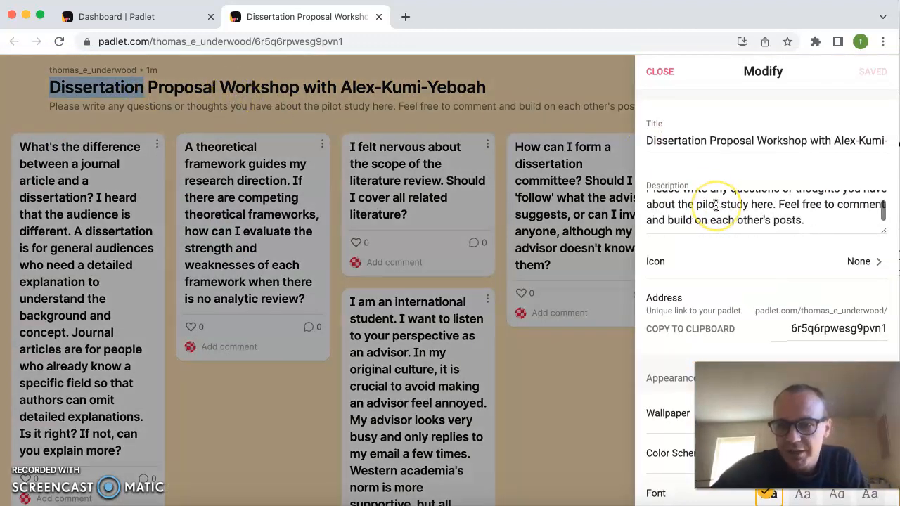
scroll(785, 146, "down", 4)
scroll(743, 145, "up", 1)
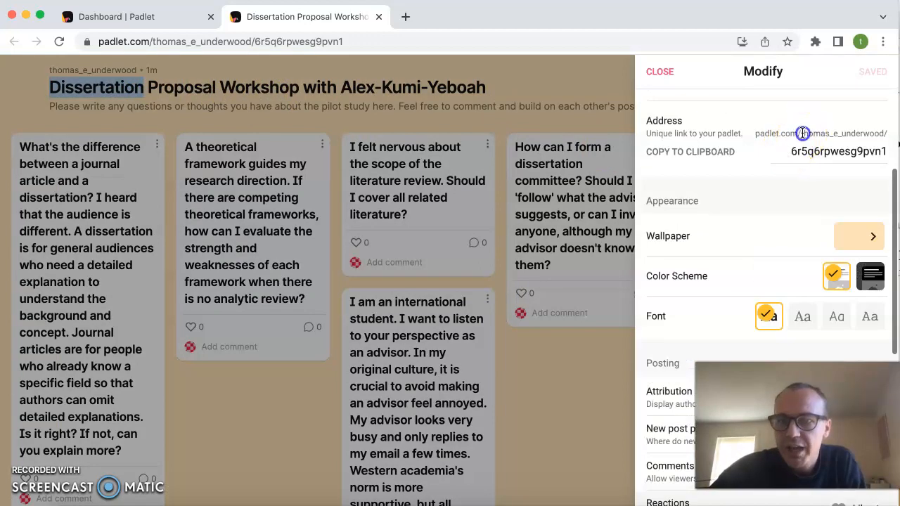
double_click(802, 134)
triple_click(802, 134)
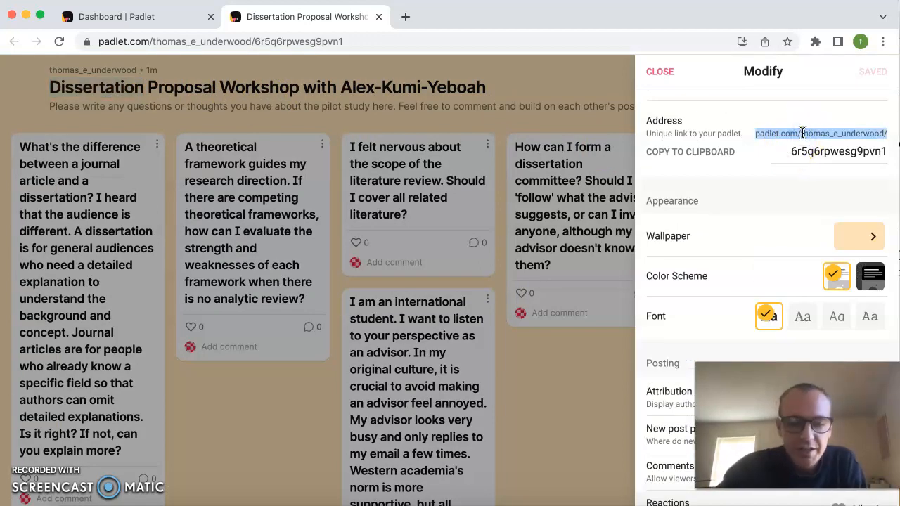
left_click(846, 153)
left_click(699, 152)
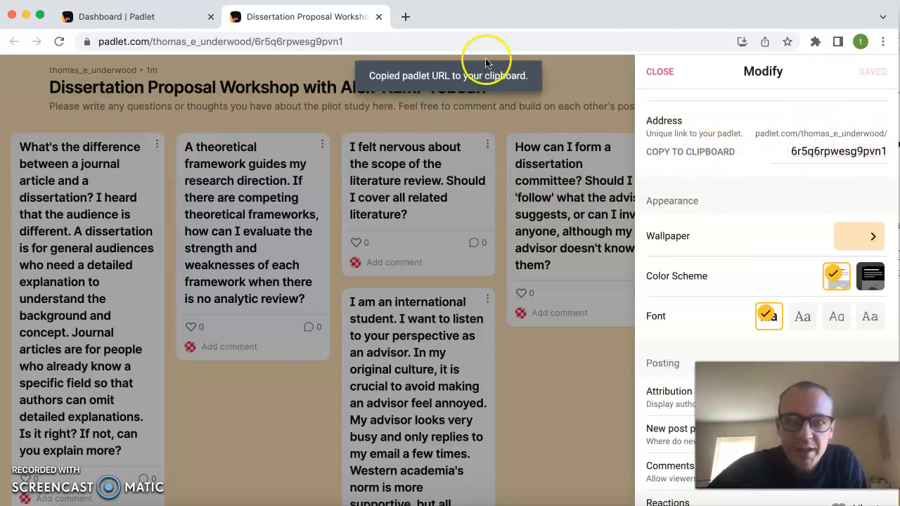
left_click(670, 71)
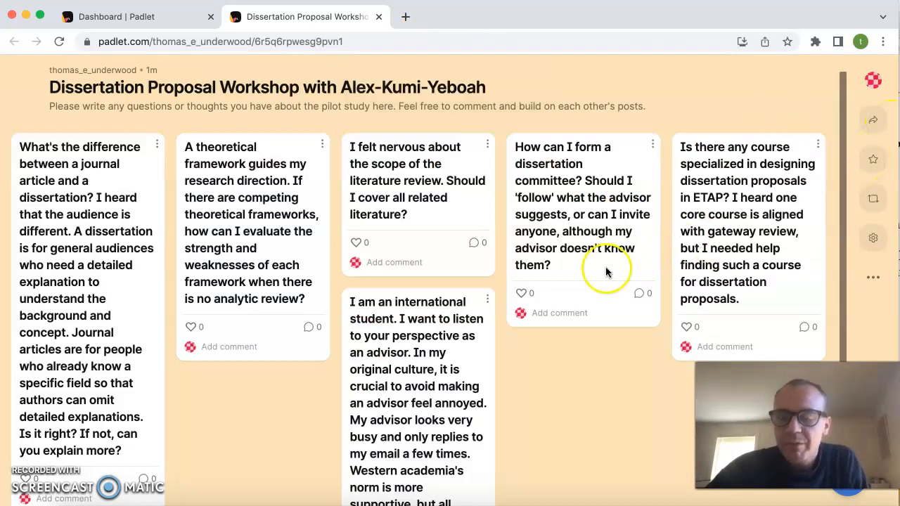